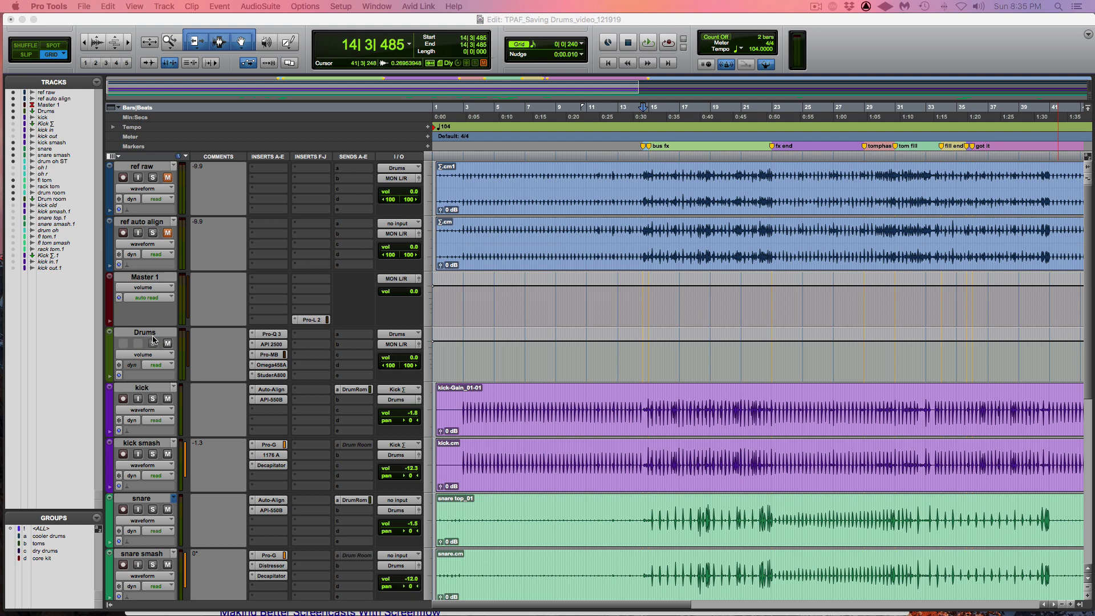
Solo the ref raw track and listen to the unprocessed drums from bar 14.
left_click(152, 178)
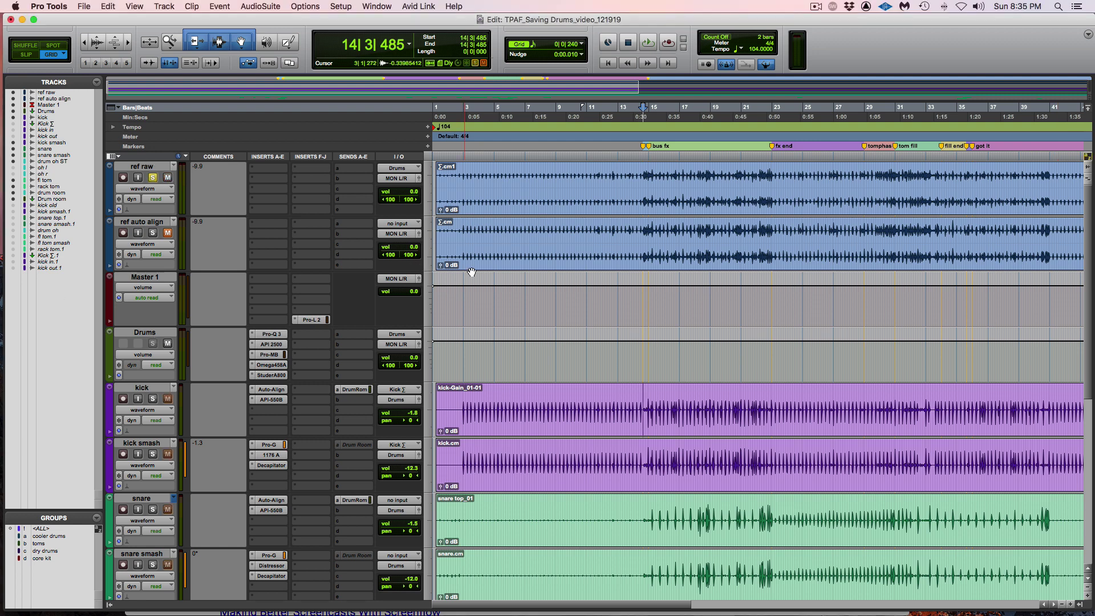
key("space")
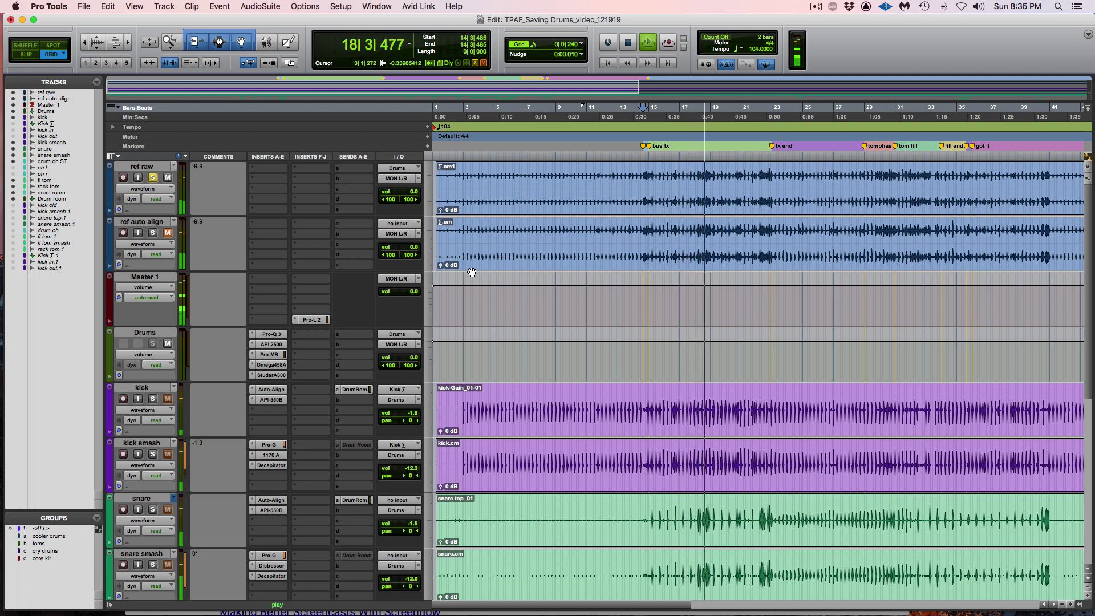
key("space")
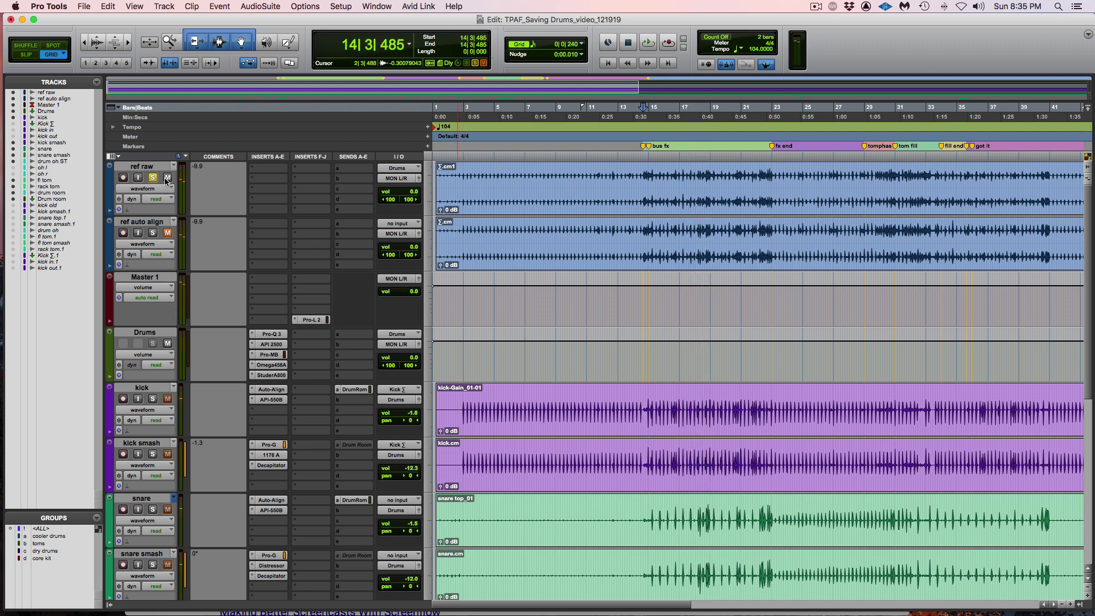
Mute and unsolo the ref raw track, and play the processed drum mix from bar 14 for comparison.
left_click(167, 179)
left_click(152, 179)
key("space")
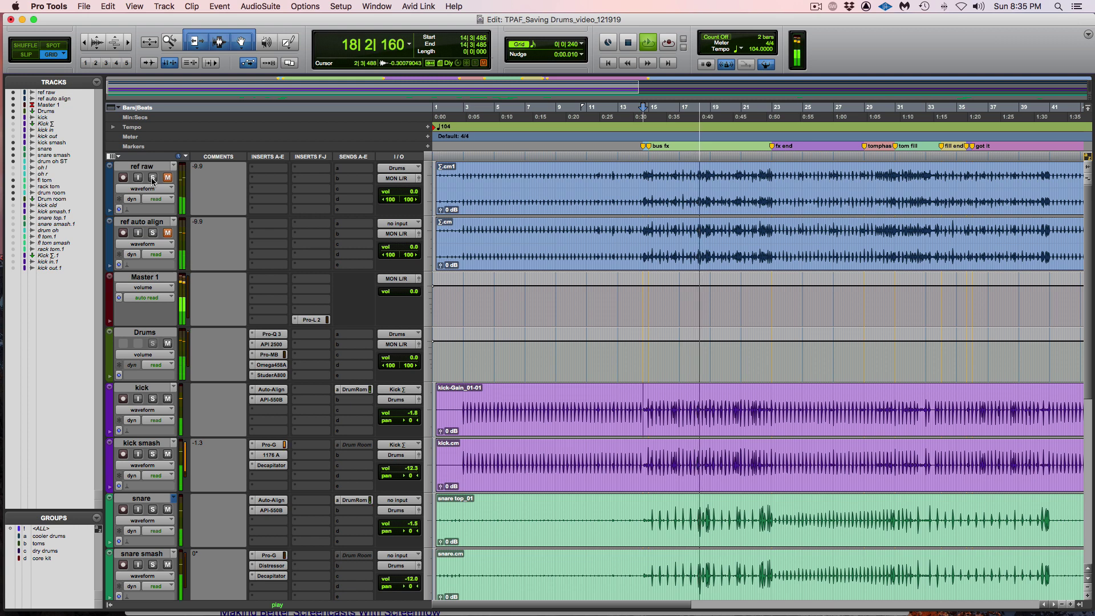
key("space")
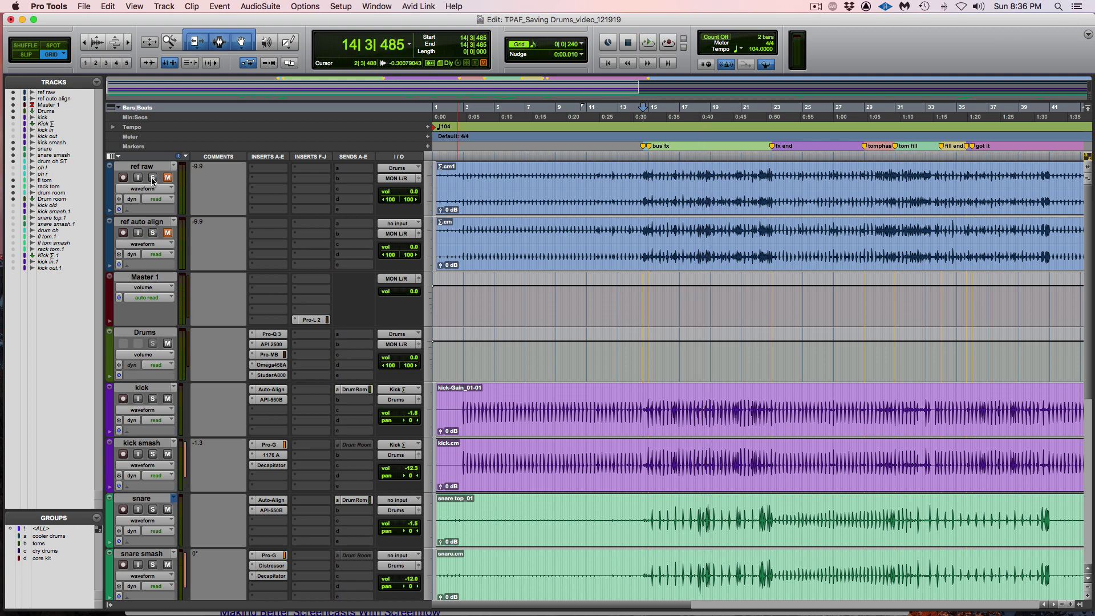
Open the Pro-Q 3 on the Drums track and bypass its three narrow high-frequency cuts around 2 kHz and above.
left_click(272, 335)
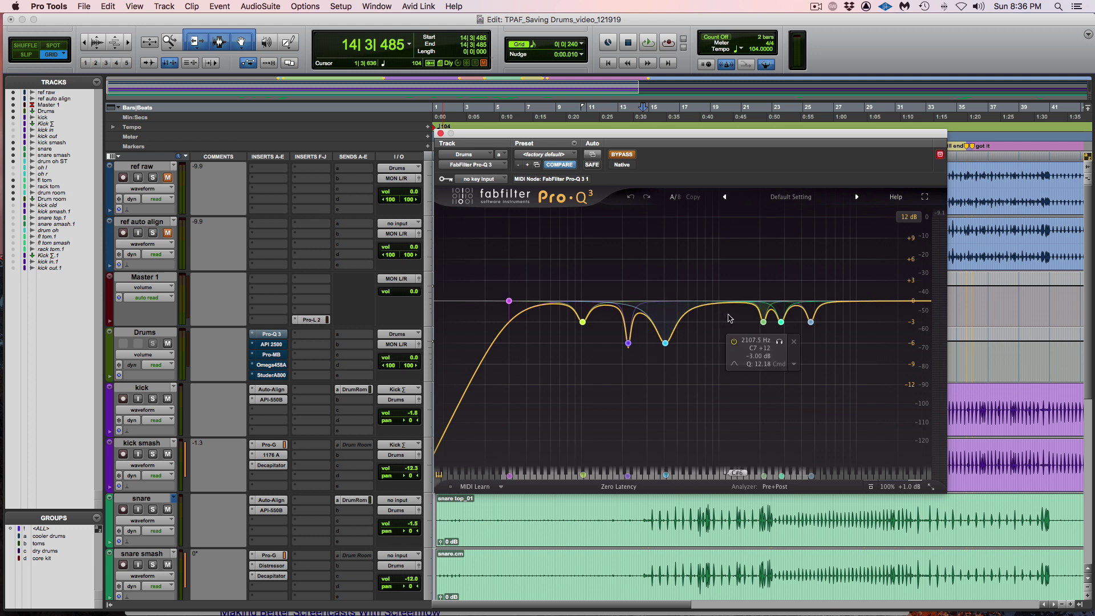
left_click_drag(744, 315, 837, 336)
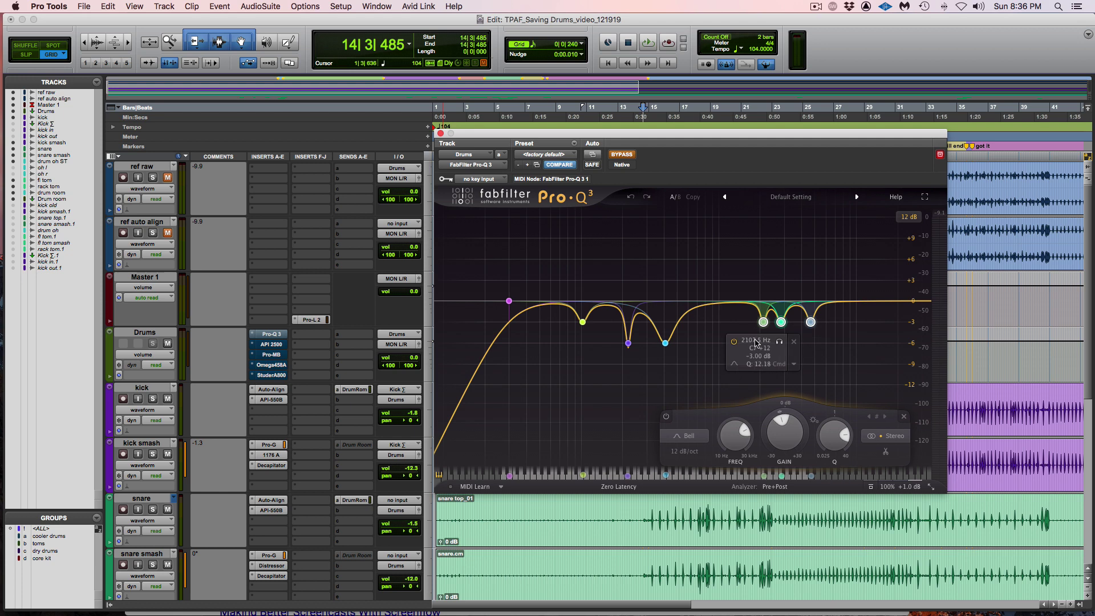
left_click(837, 336)
Bypass the 102.74 Hz, 219.61 Hz and 409.29 Hz EQ bands and take the Pro-Q 3 plug-in itself out of bypass.
left_click(579, 322)
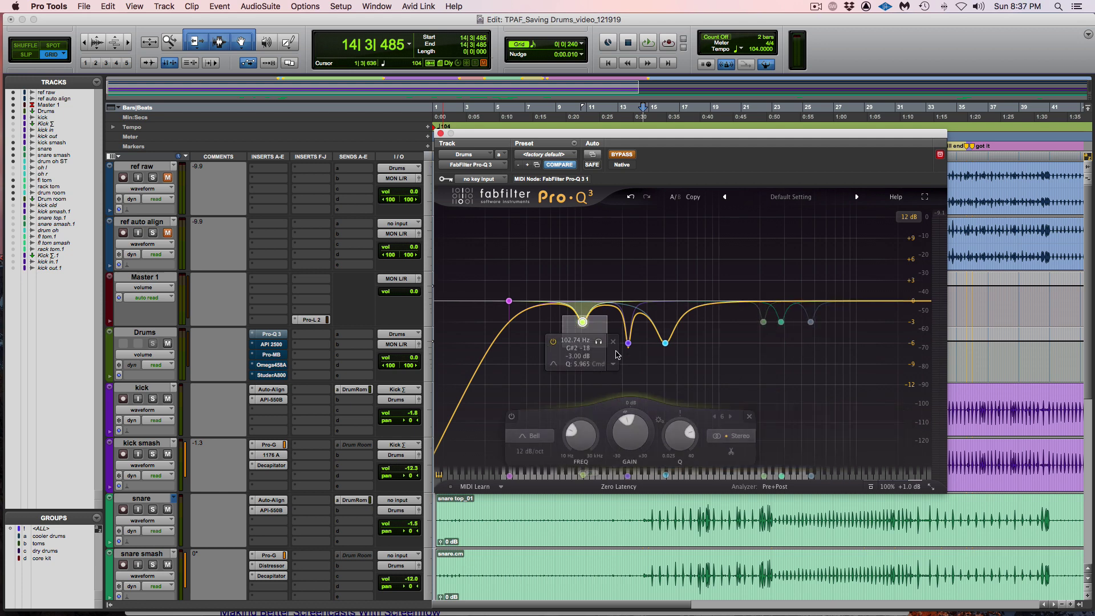
left_click(628, 343, "shift")
left_click(487, 419)
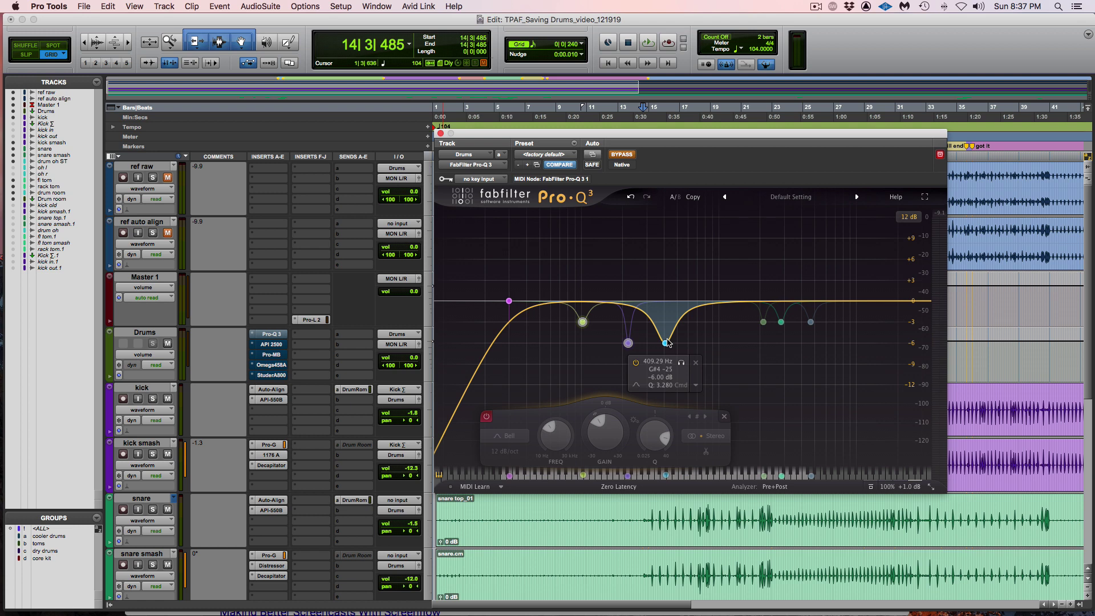
key("ctrl+b")
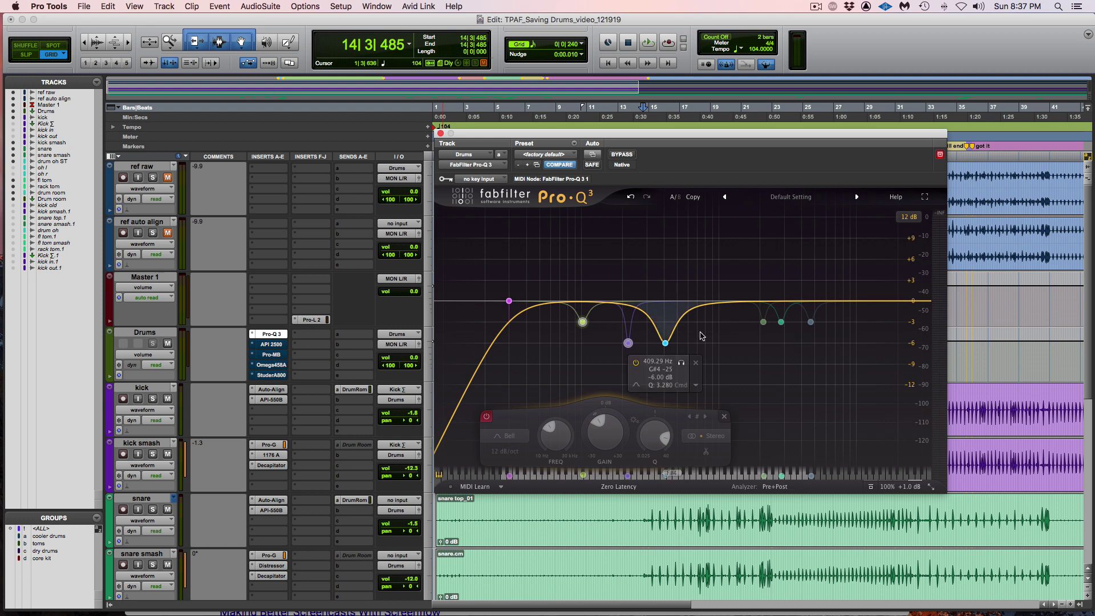
double_click(666, 343)
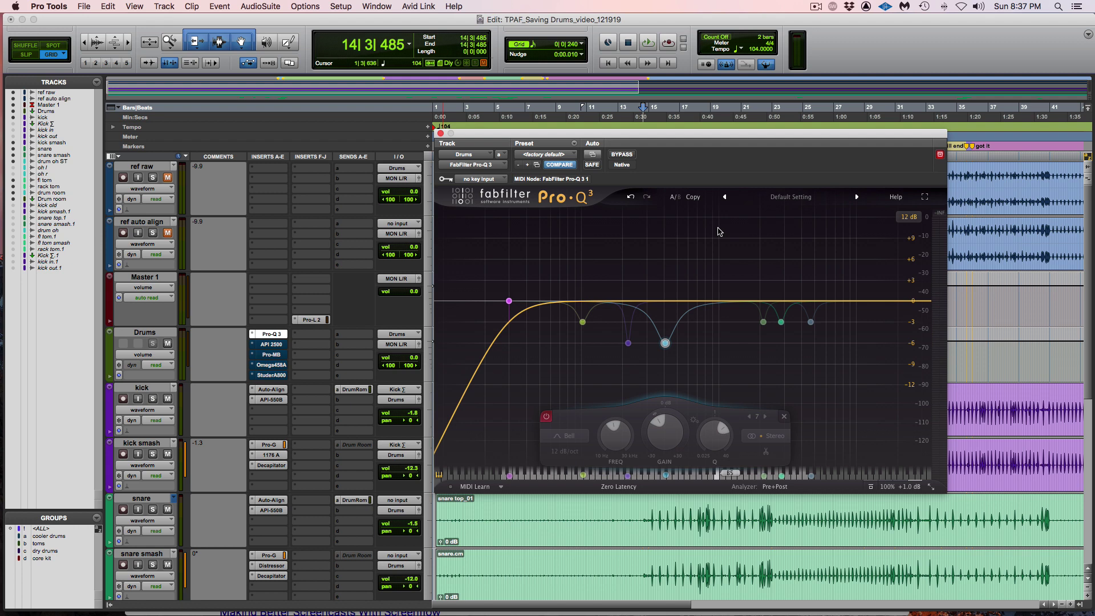
Play the drums from bar 14 with all the bell cuts of the Pro-Q 3 bypassed.
key("space")
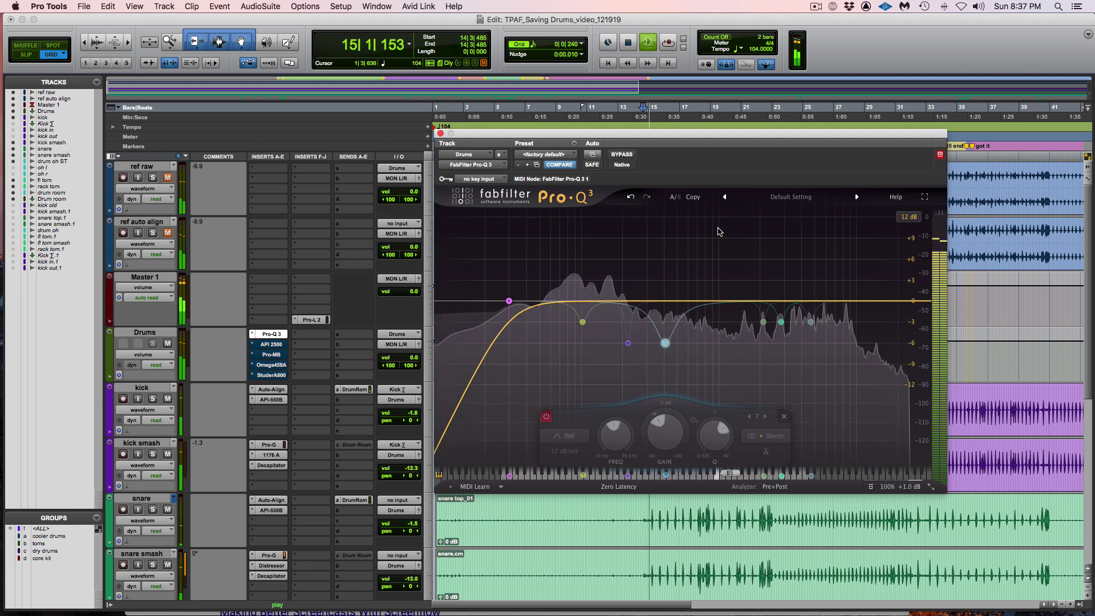
mouse_move(647, 337)
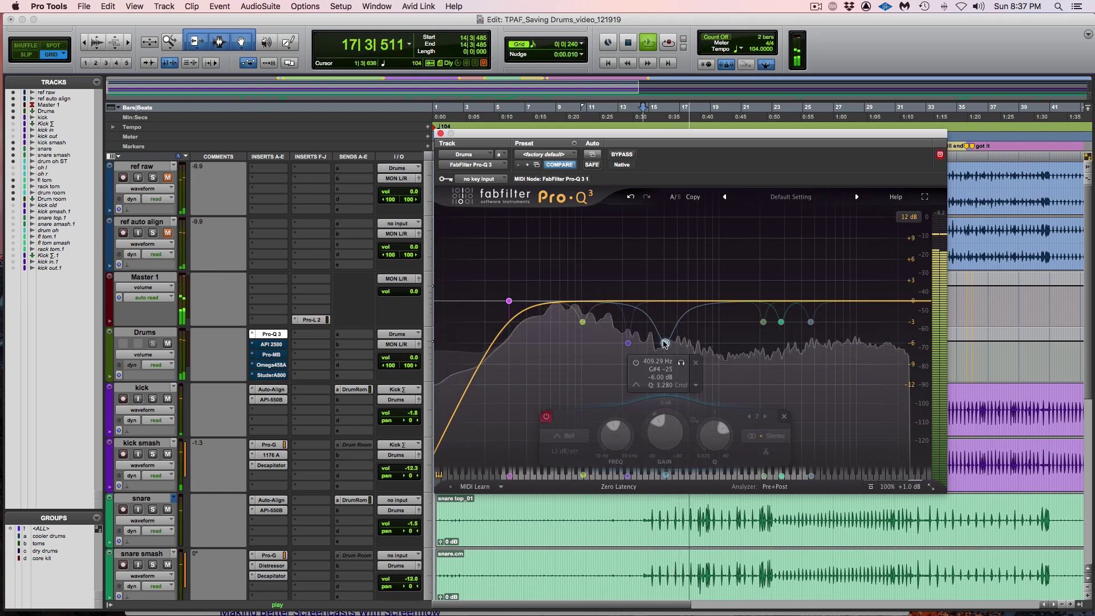
key("space")
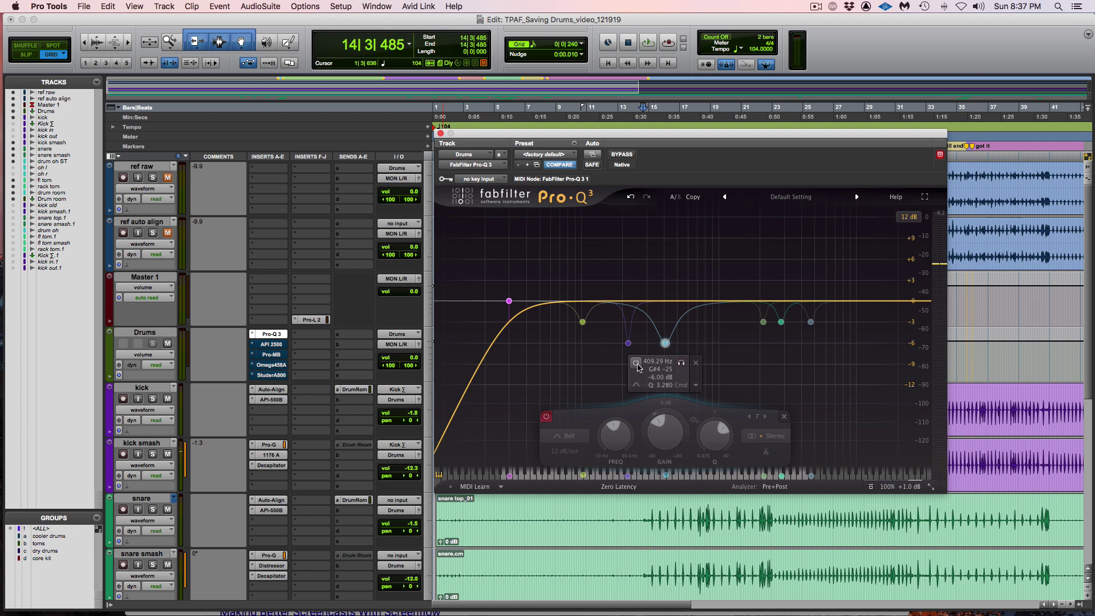
Enable the 409.29 Hz cut and toggle its bypass during playback to compare the drums with and without it.
left_click(636, 364)
key("space")
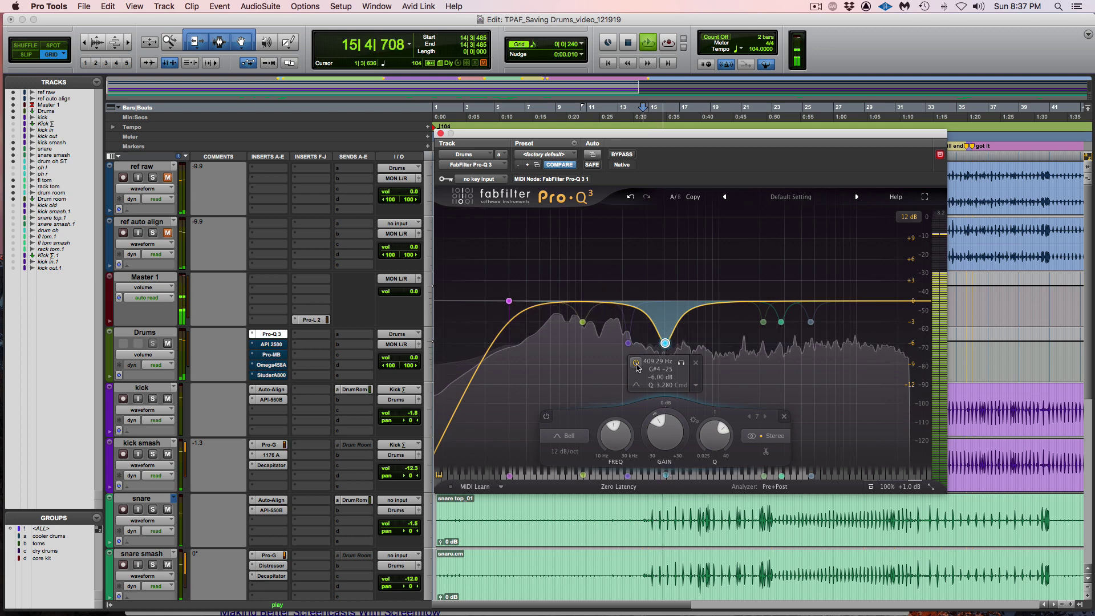
mouse_move(637, 368)
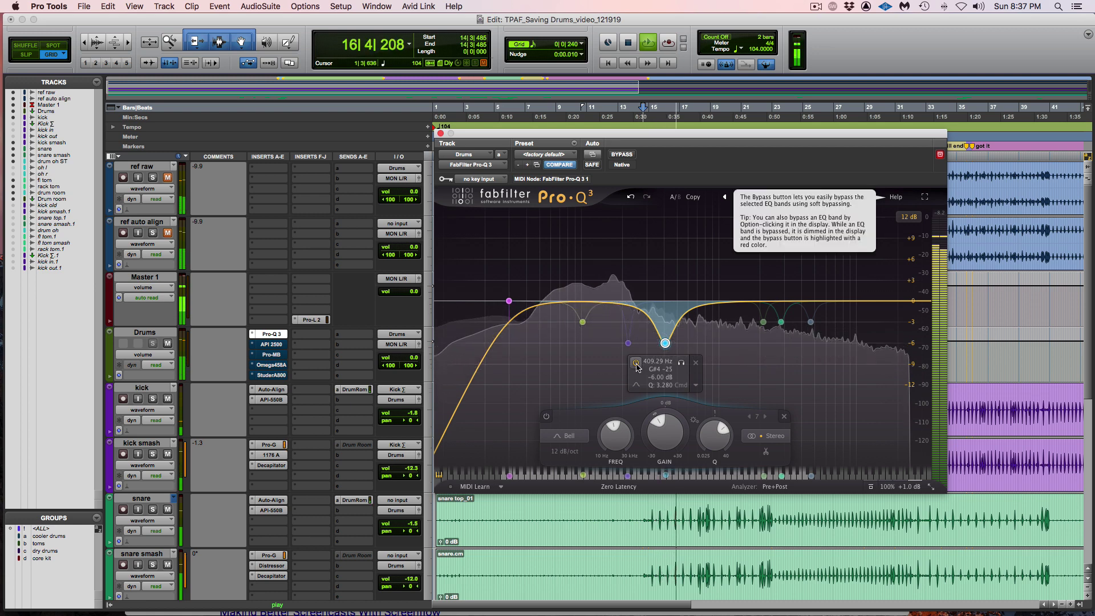
left_click(636, 364)
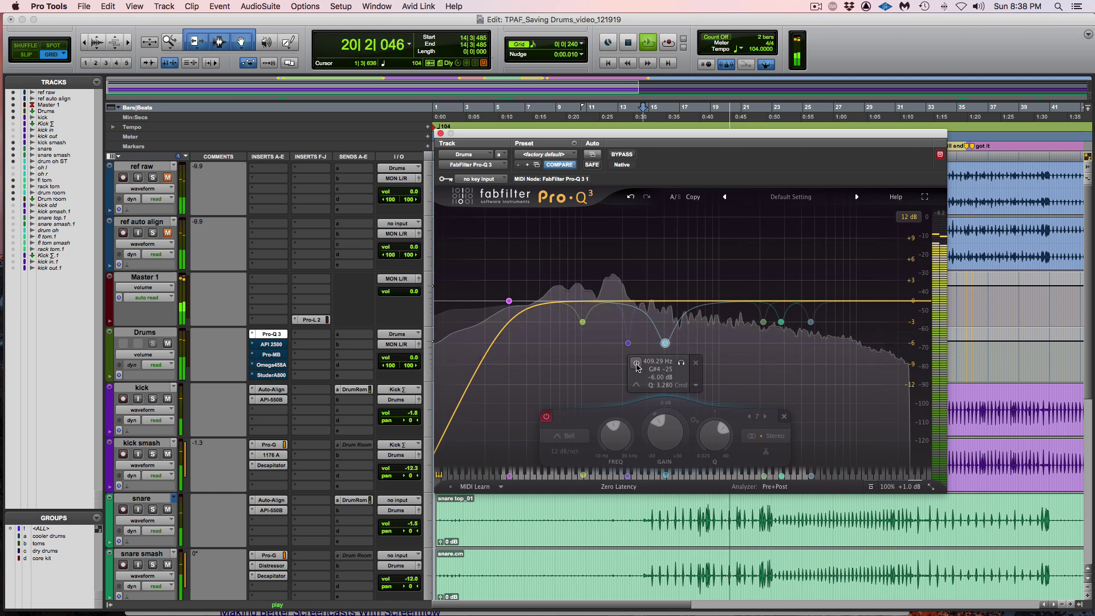
left_click(636, 363)
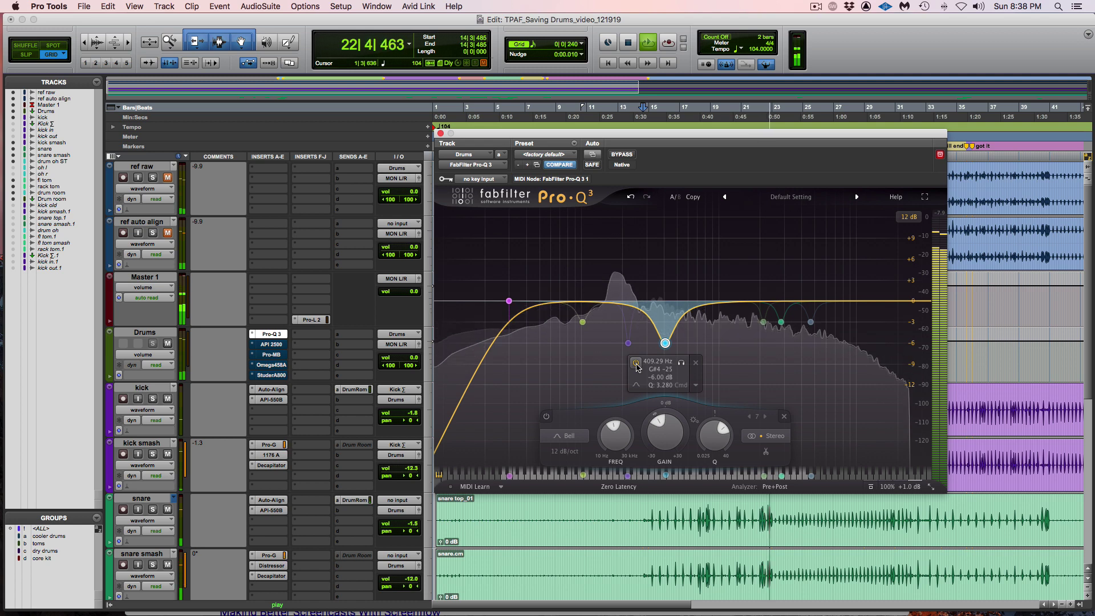
key("space")
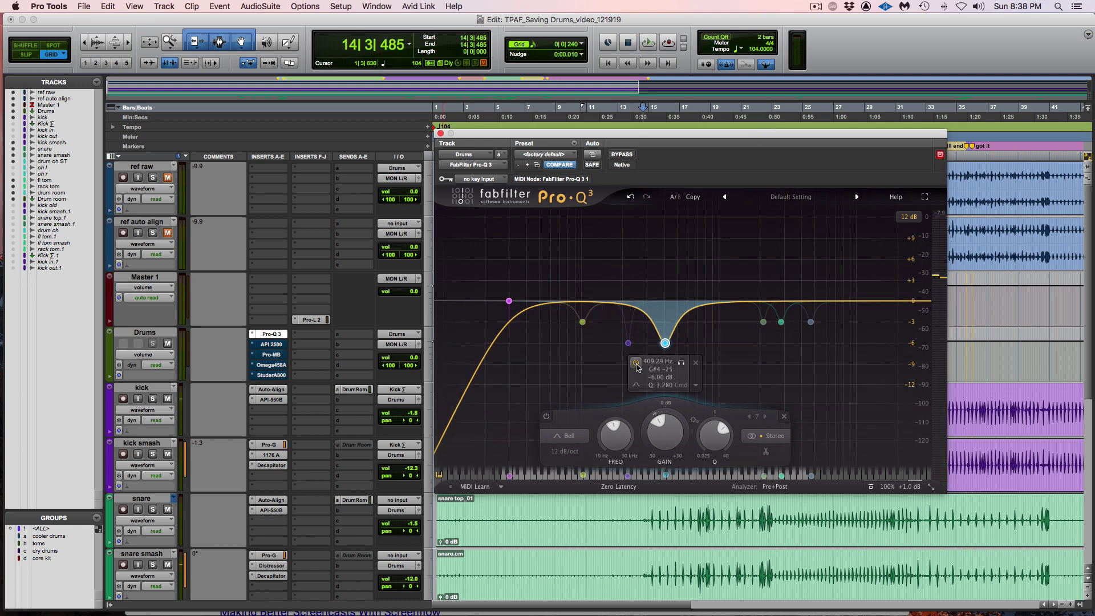
Replay the drums starting with the 409.29 Hz cut bypassed, and switch the cut back on during playback.
left_click(636, 364)
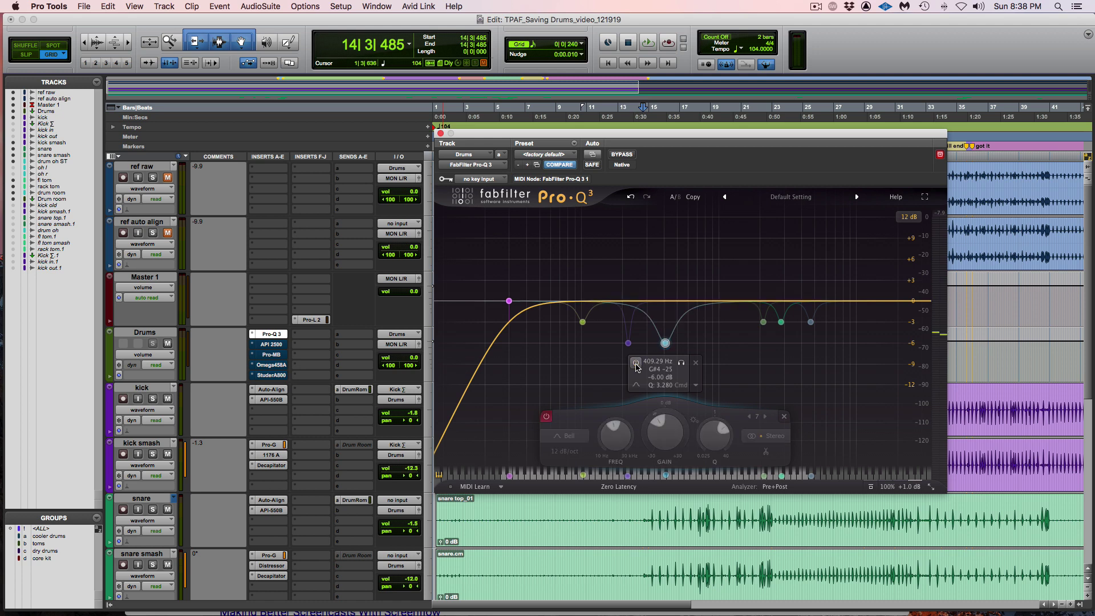
key("space")
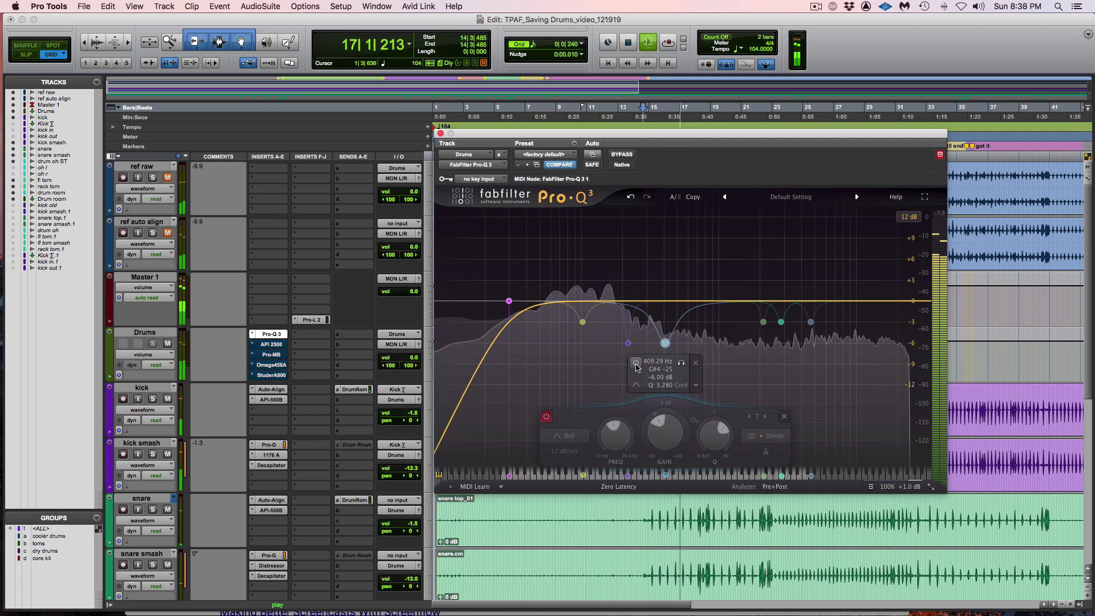
left_click(636, 365)
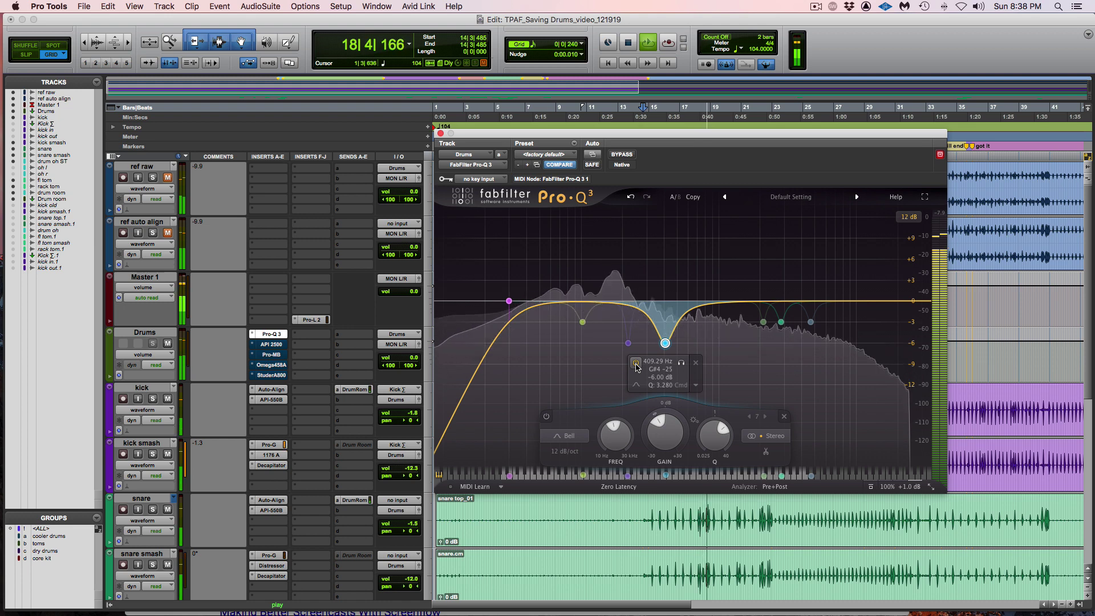
key("space")
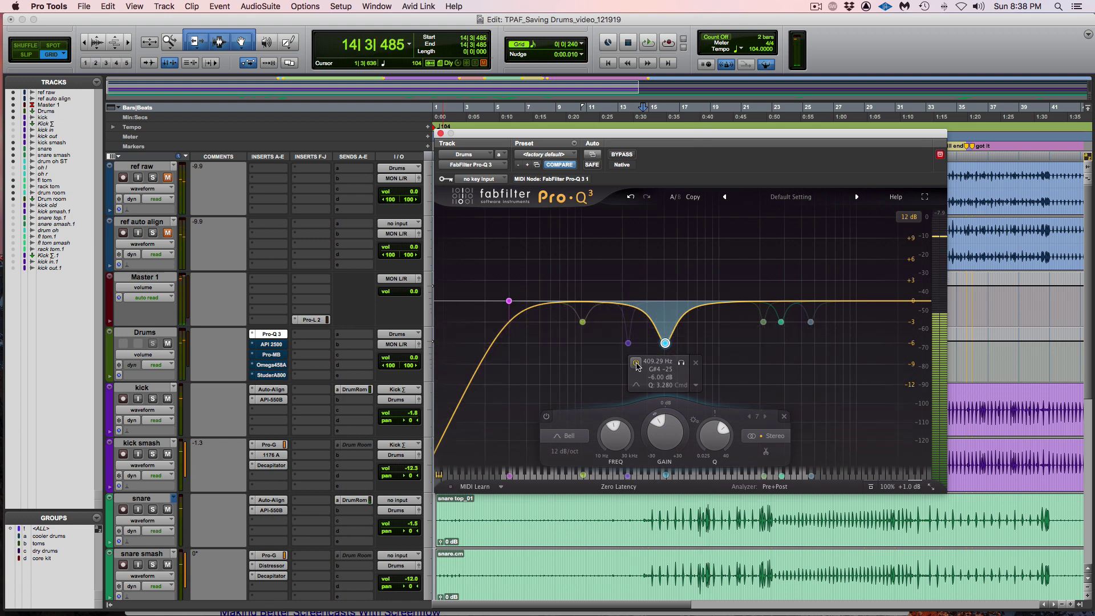
Enable the 219.61 Hz cut and briefly solo that band during playback to hear the frequency it removes.
mouse_move(633, 347)
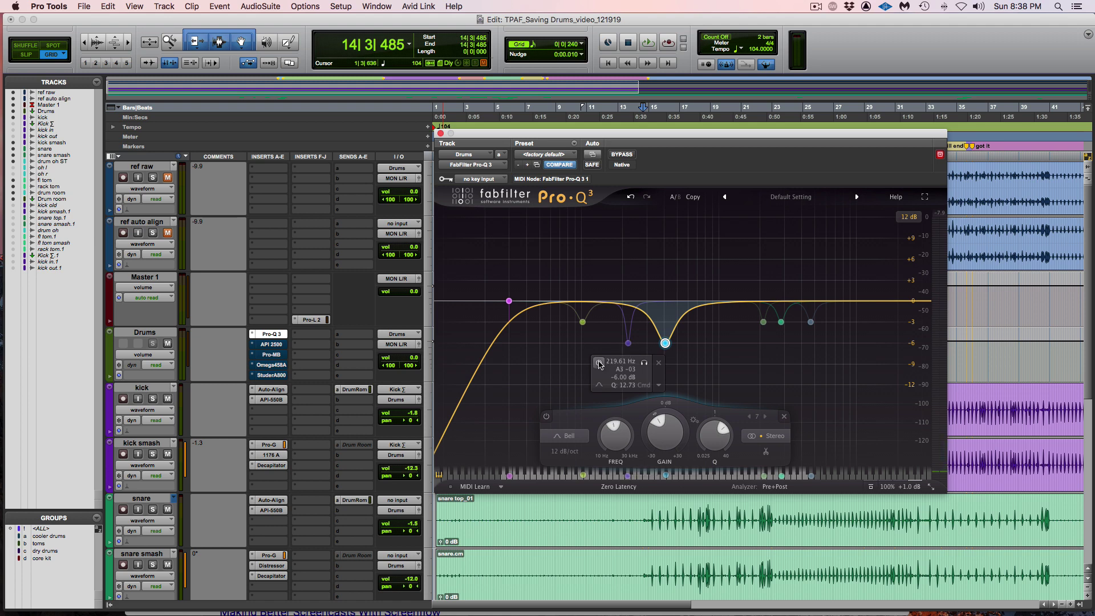
left_click(628, 343)
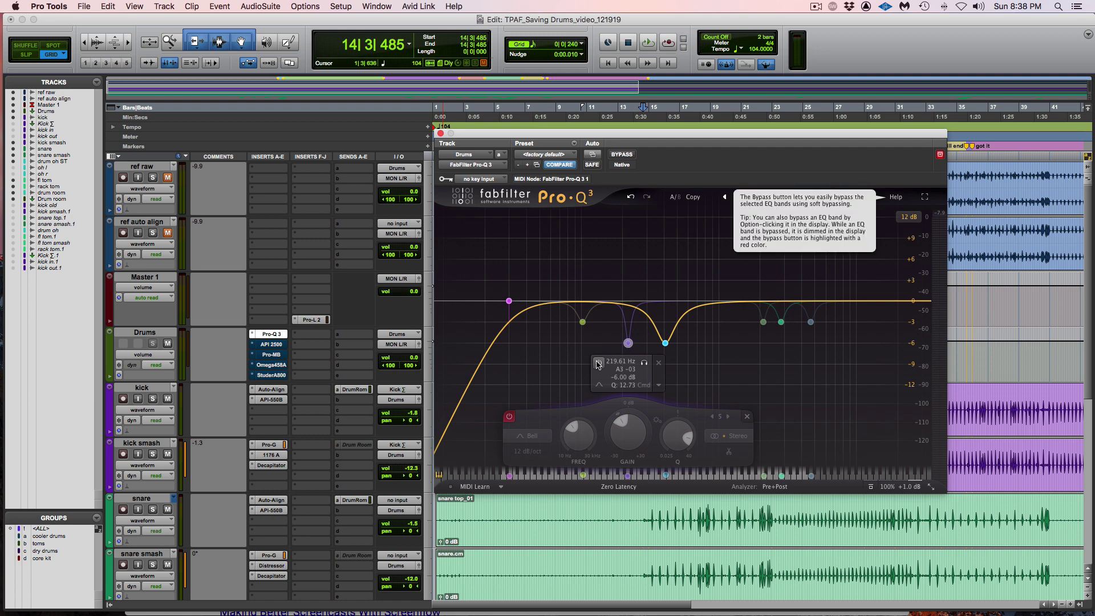
left_click(598, 364)
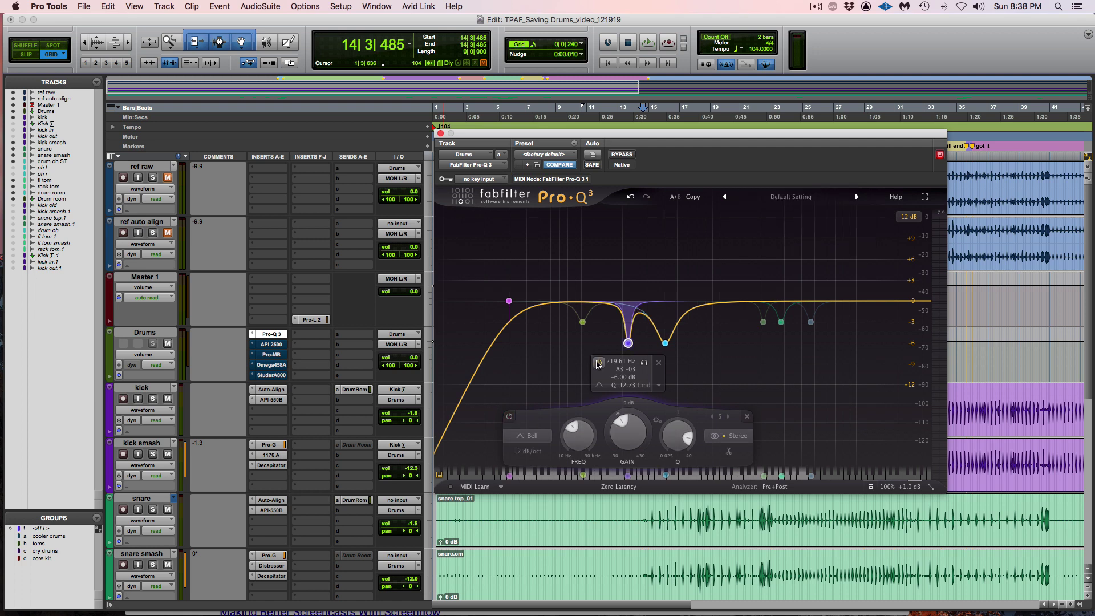
key("space")
left_click(645, 364)
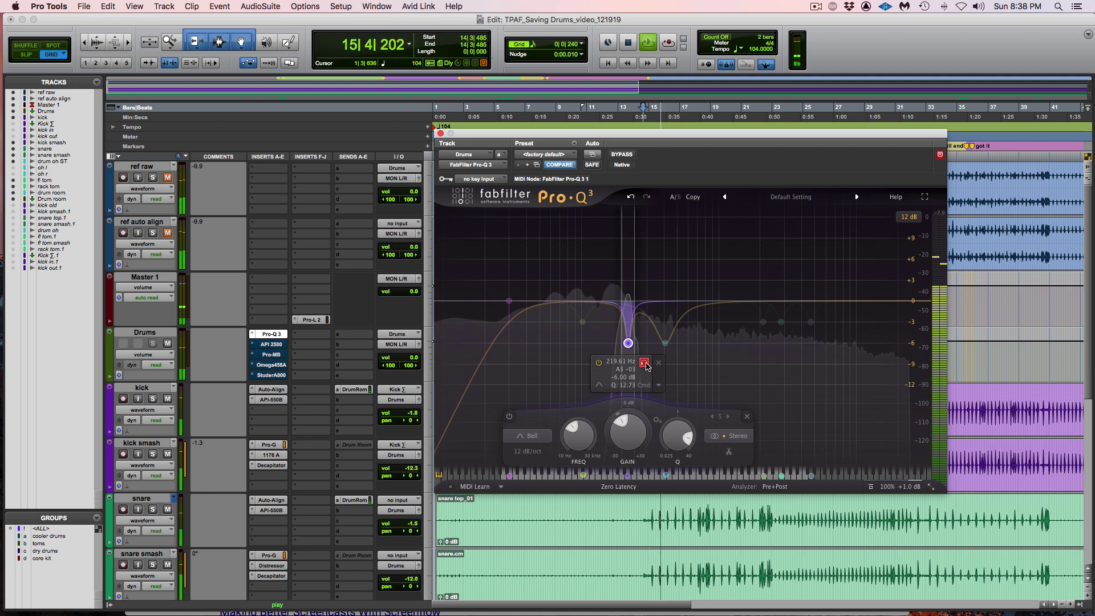
left_click(645, 364)
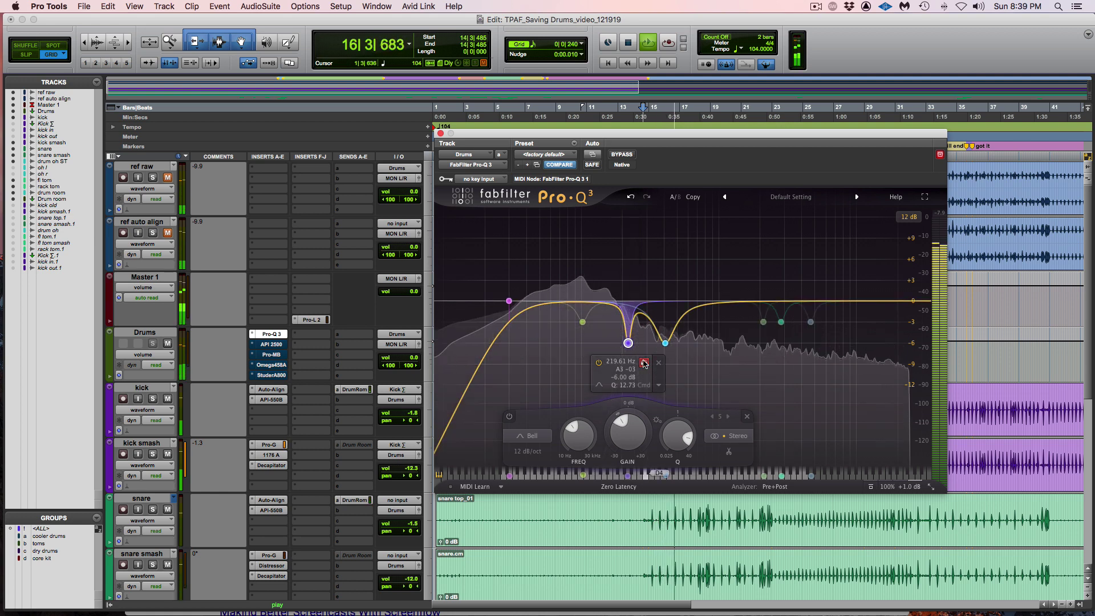
Bypass and re-enable the 219.61 Hz cut during playback to compare the drums, and stop the transport.
left_click(599, 363)
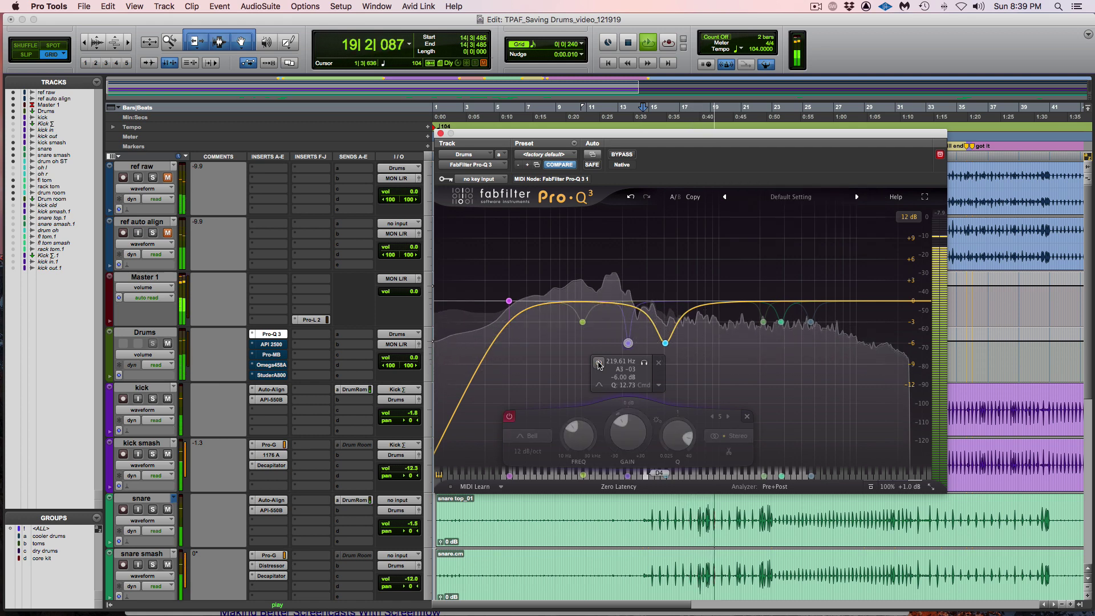
left_click(599, 363)
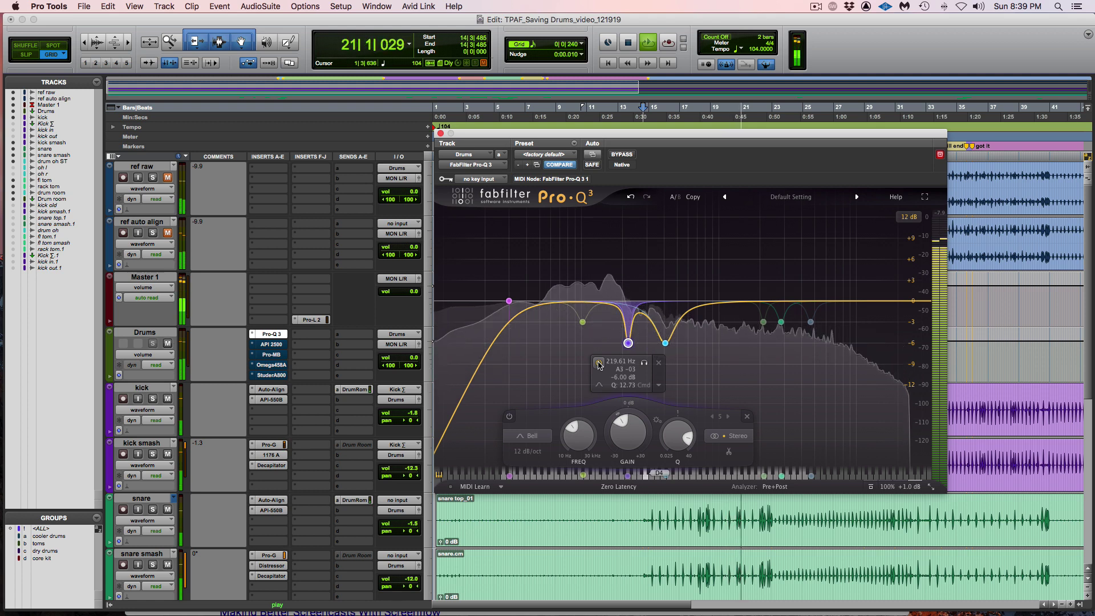
key("space")
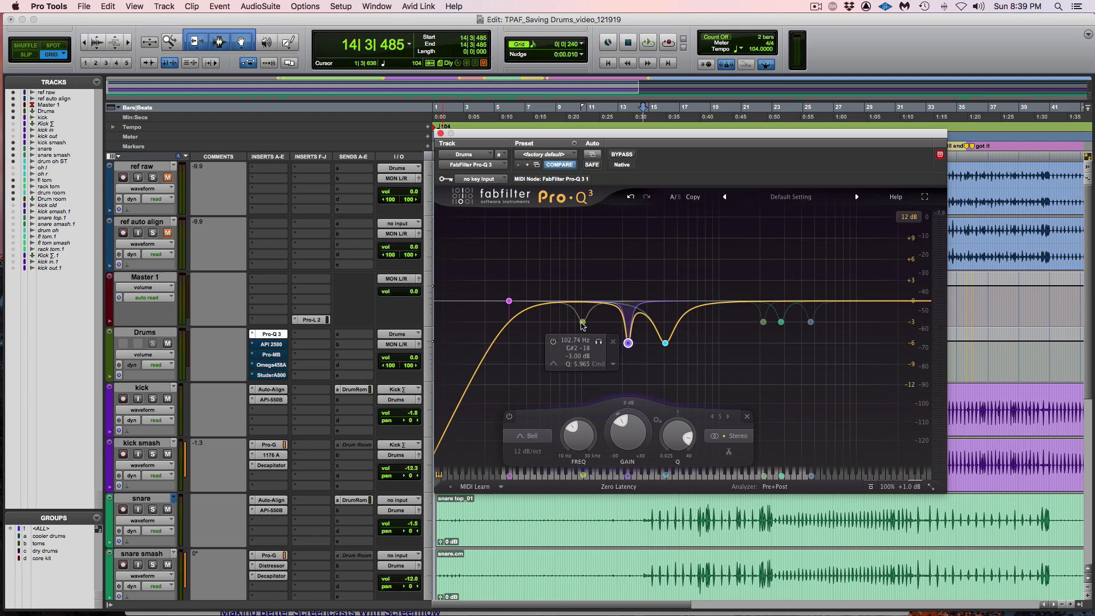
Enable the 102.74 Hz cut, play the drums, and bypass the band mid-playback to compare.
left_click(553, 344)
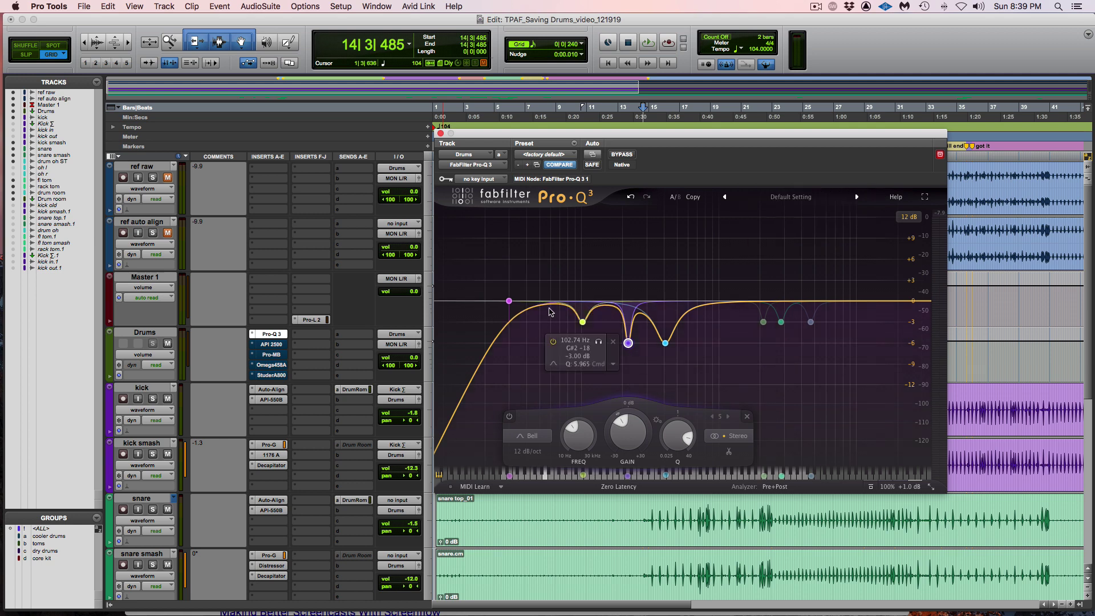
key("space")
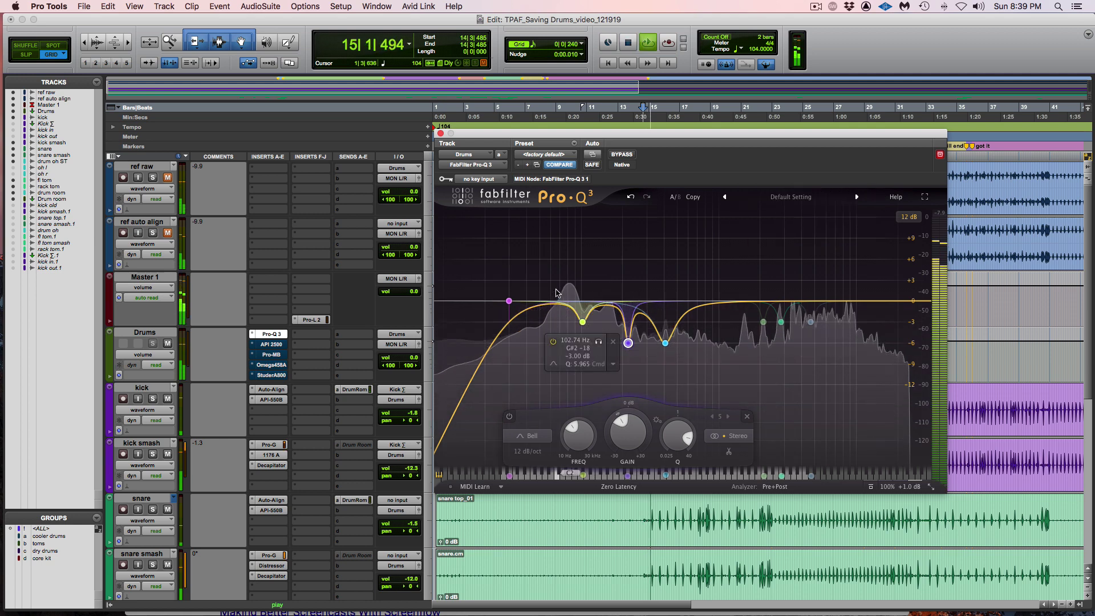
left_click(552, 342)
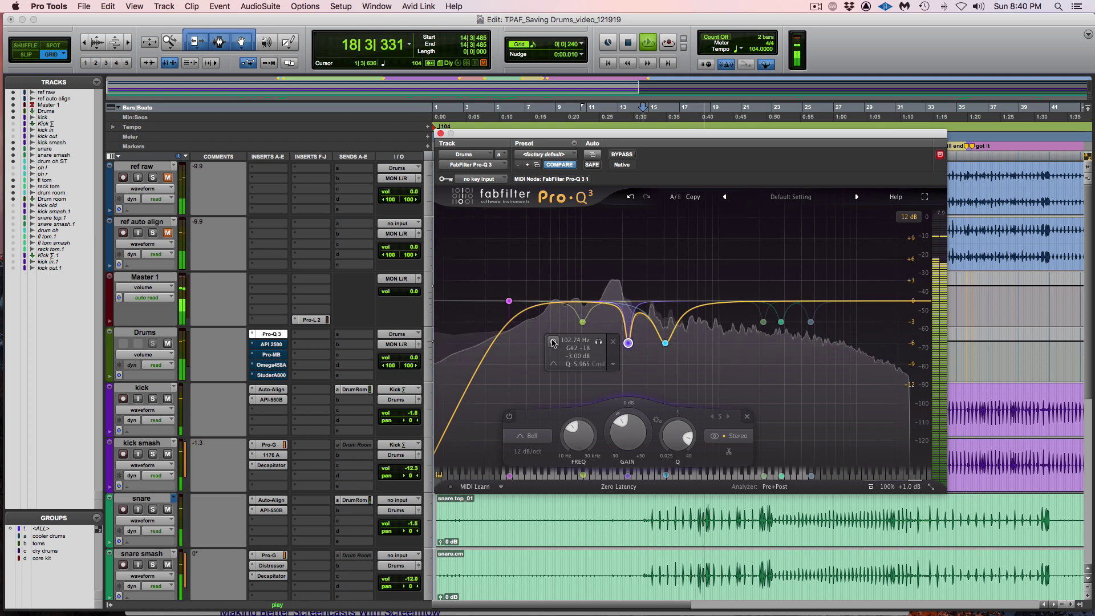
key("space")
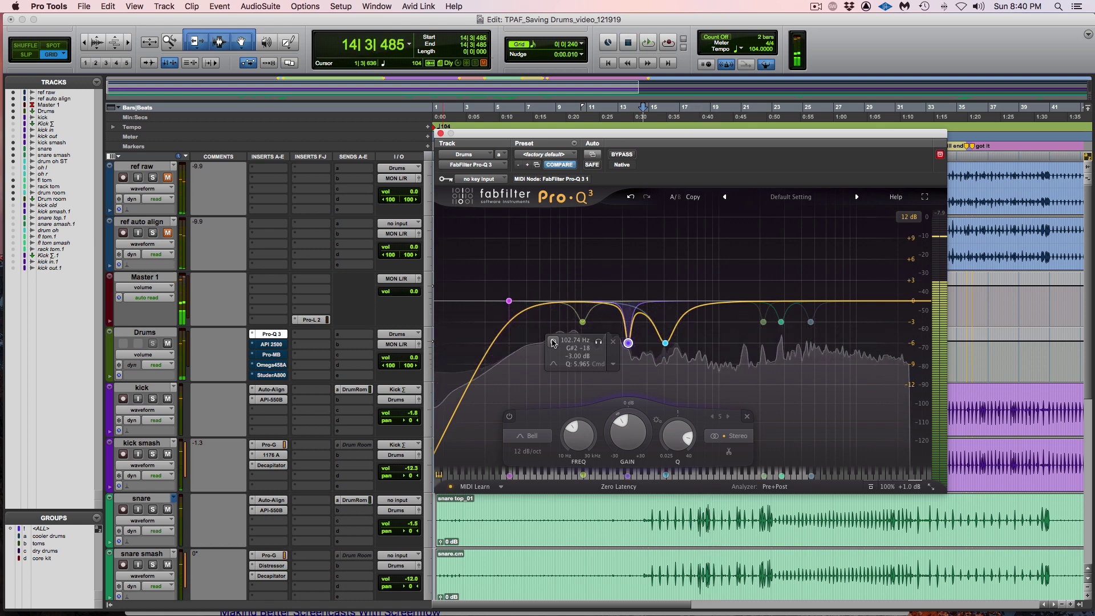
Re-enable the 102.74 Hz cut, replay the drums with it active, and stop the transport.
left_click(552, 341)
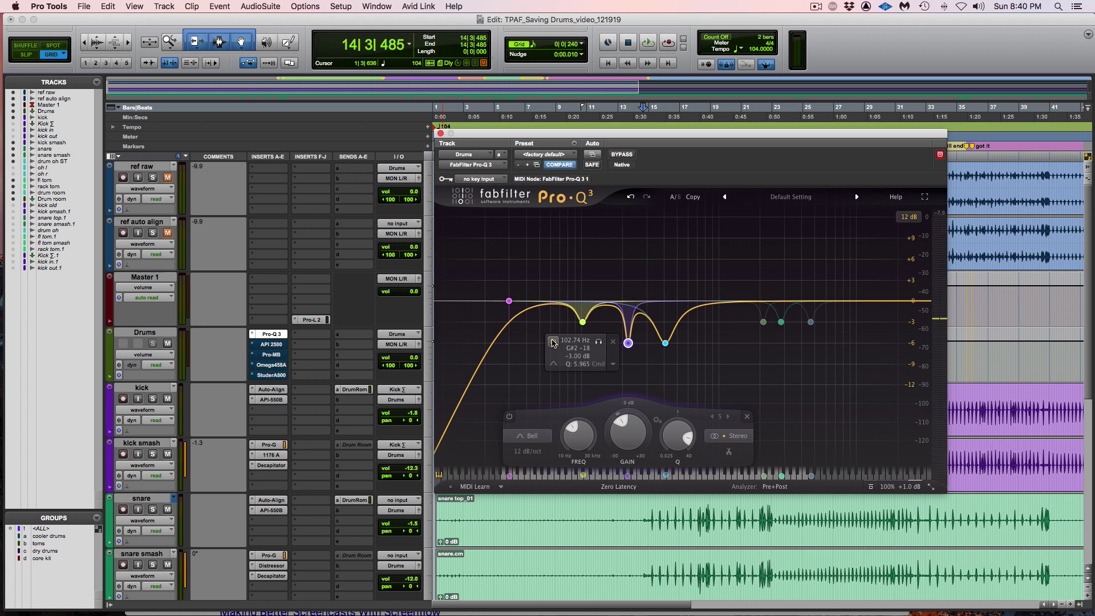
key("space")
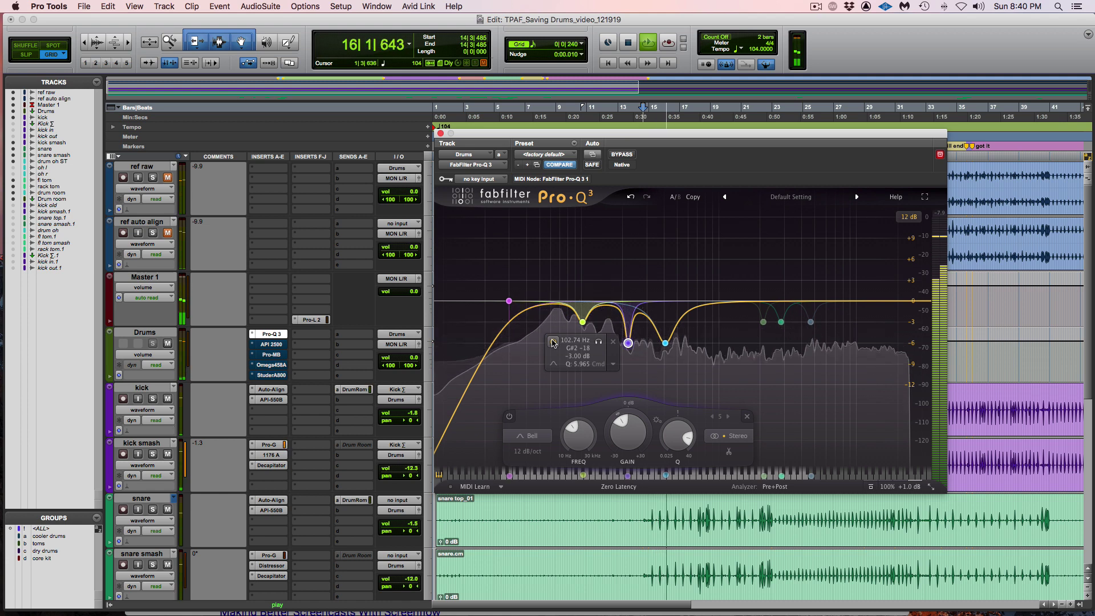
key("space")
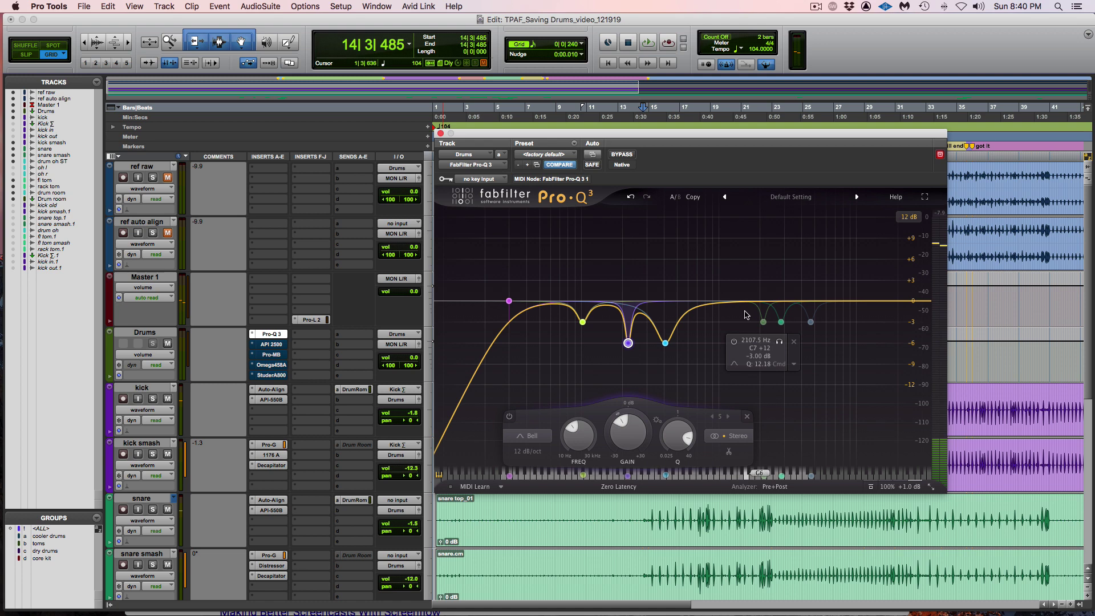
Select the 2107.5 Hz, 2842.6 Hz and 4643.4 Hz cuts together and play the drums with them bypassed.
left_click_drag(746, 315, 825, 339)
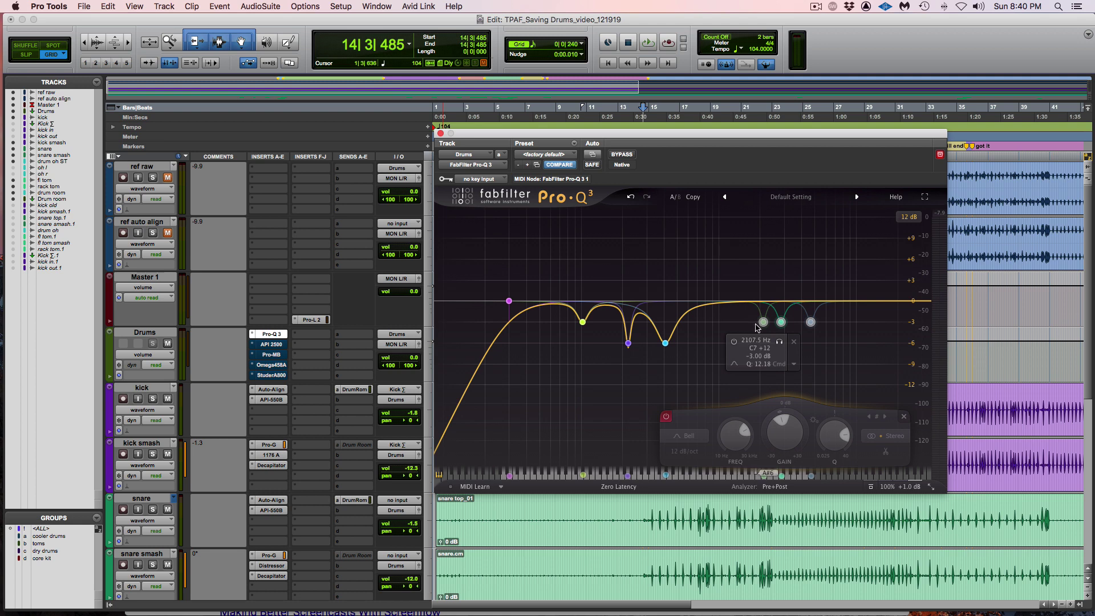
mouse_move(809, 327)
key("space")
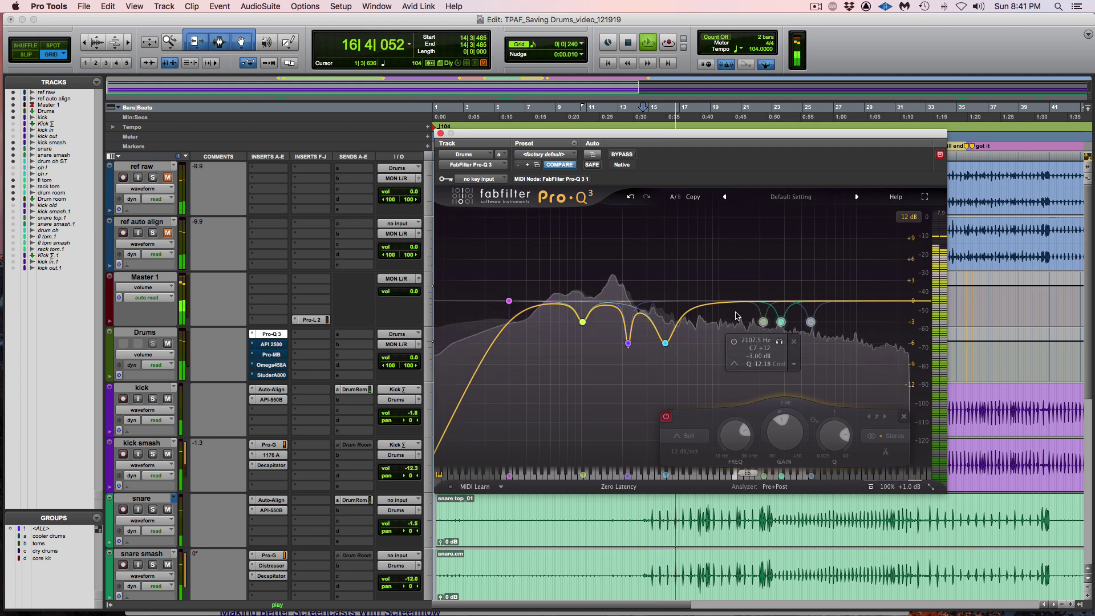
key("space")
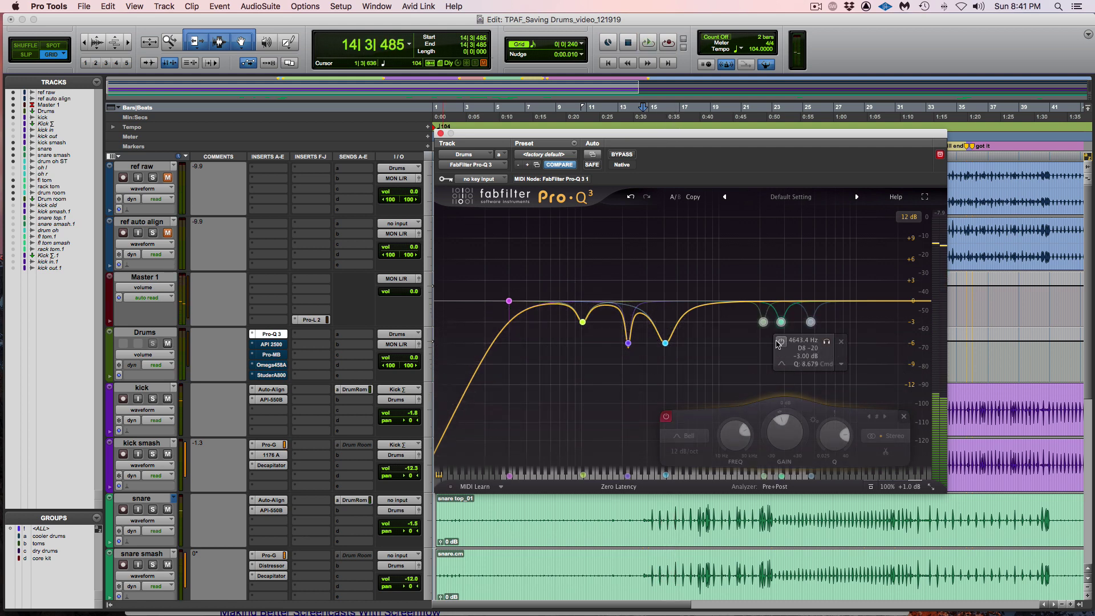
Enable the three selected high-frequency cuts together and replay the drums to hear the difference.
left_click(781, 342)
key("space")
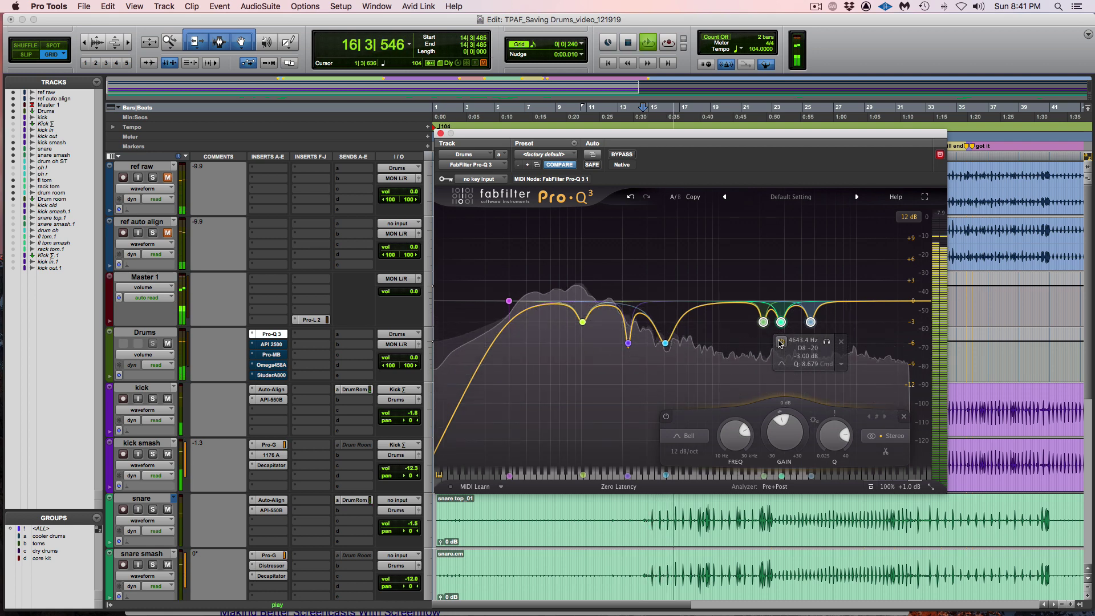
key("space")
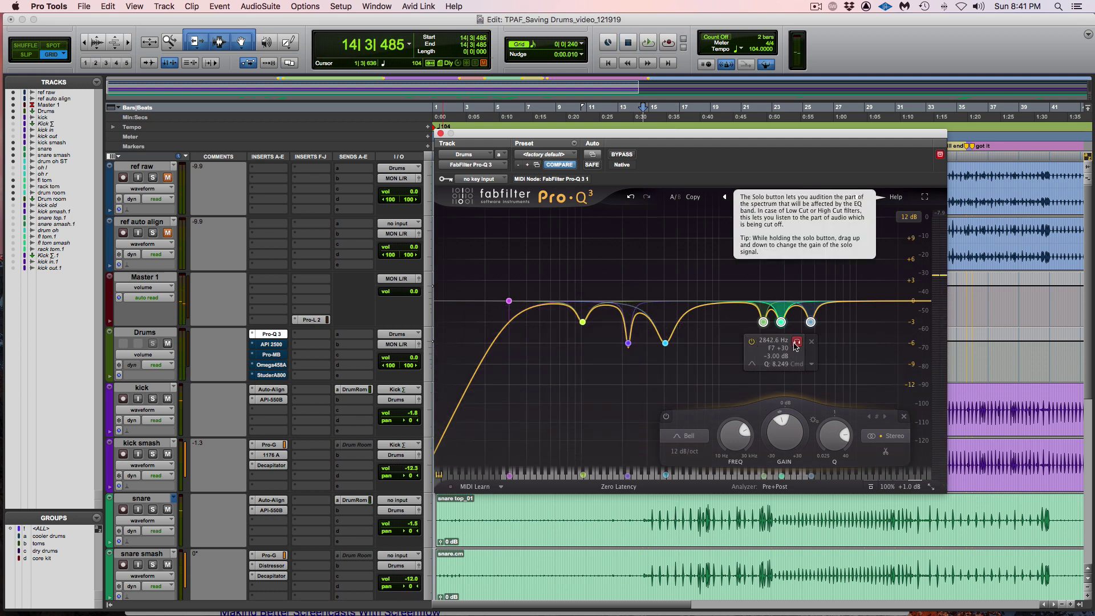
Play the drums and briefly solo the 2842.6 Hz band to hear the frequency it removes, stopping the transport at the end.
key("space")
left_click(797, 343)
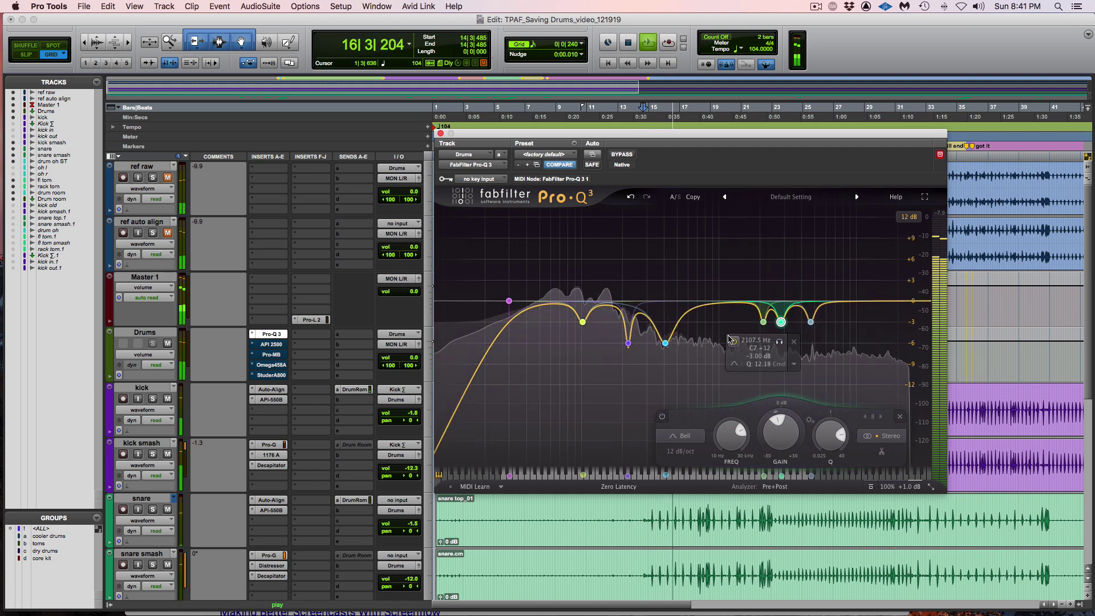
key("space")
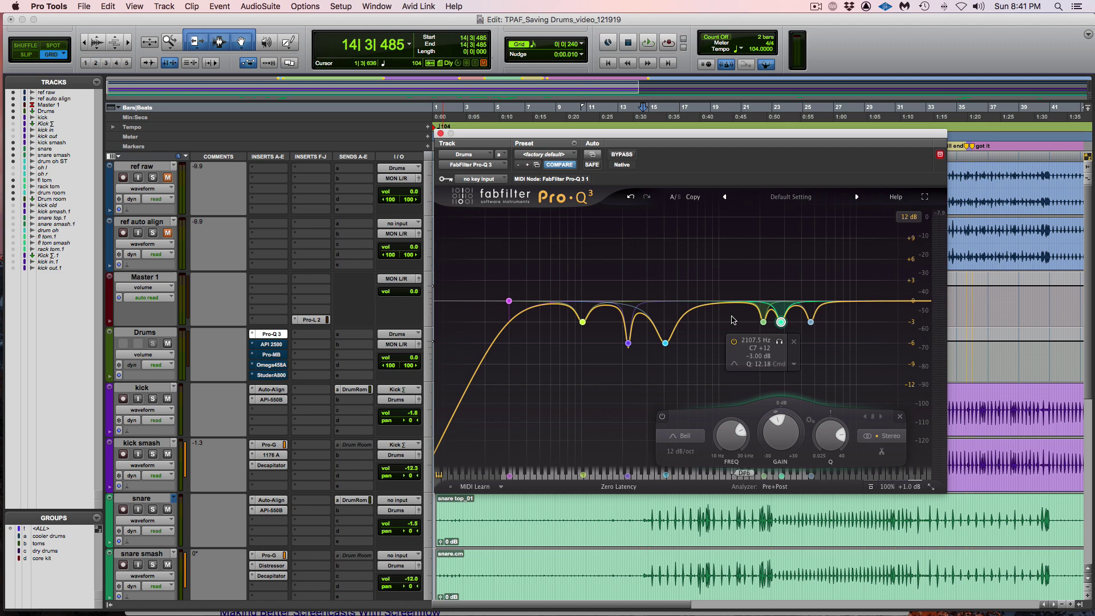
Activate the API 2500 compressor on the Drums track and position its window clear of the track's inserts.
left_click(270, 346)
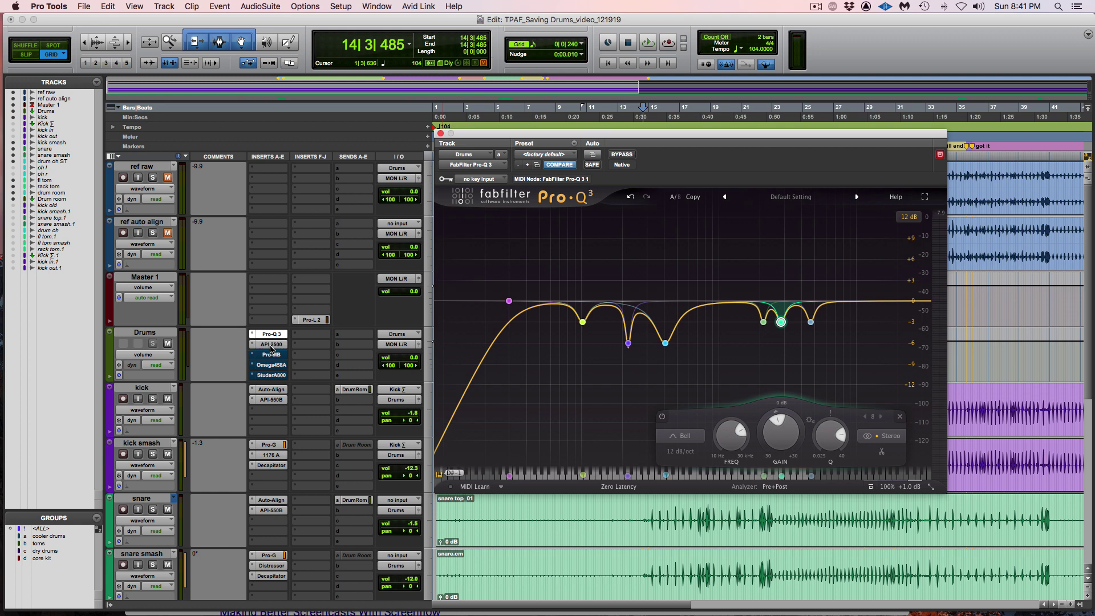
left_click_drag(786, 137, 740, 124)
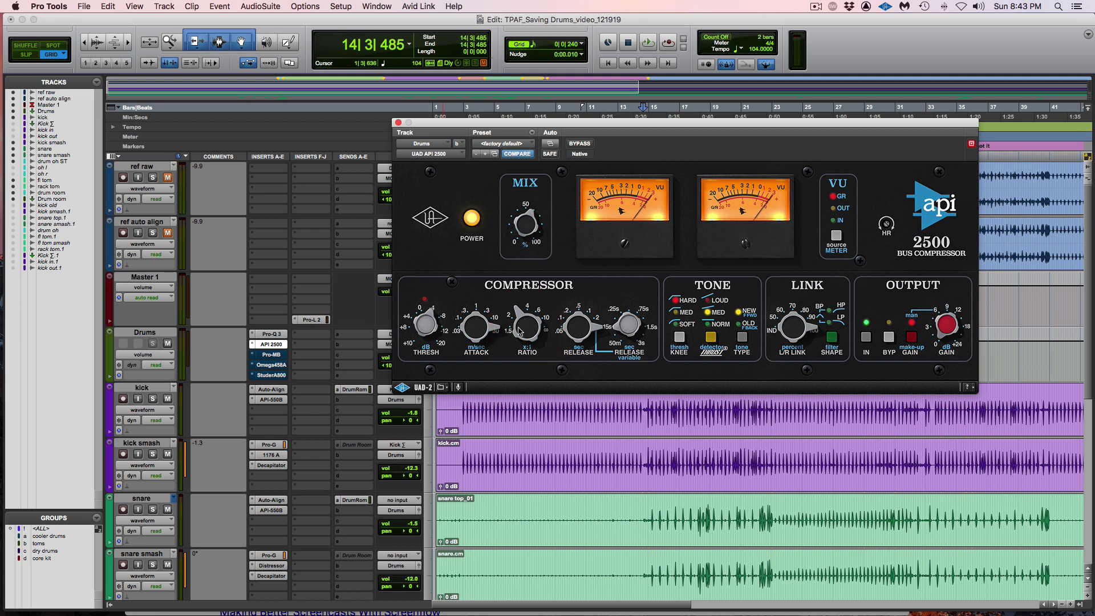
Play the drums starting with the API 2500 bypassed, switch it back in during playback, and replay them with it active.
left_click(270, 345, "super")
key("space")
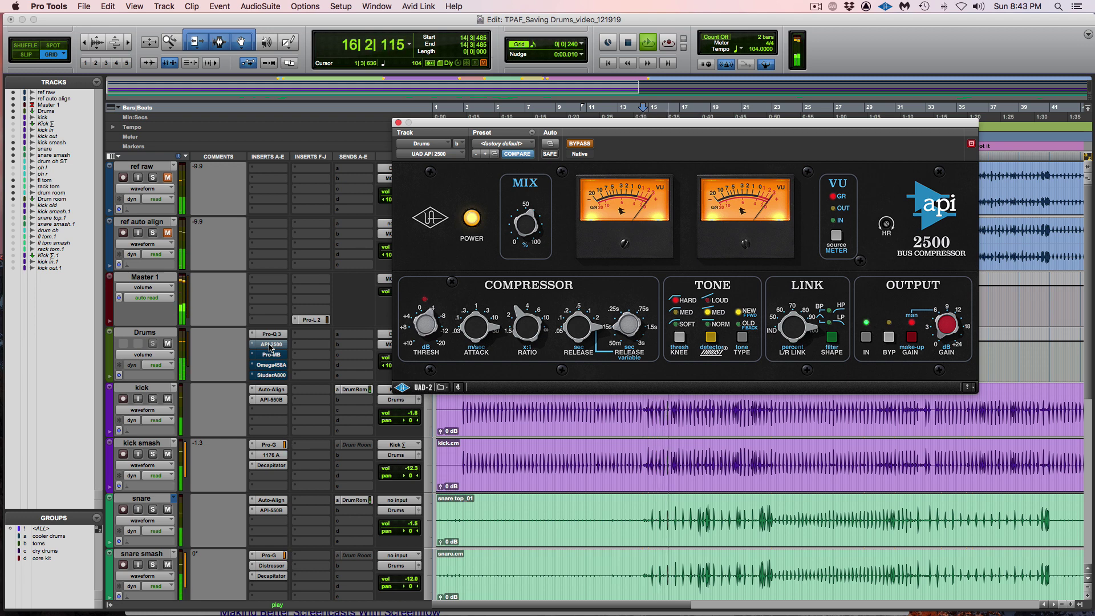
left_click(270, 345, "super")
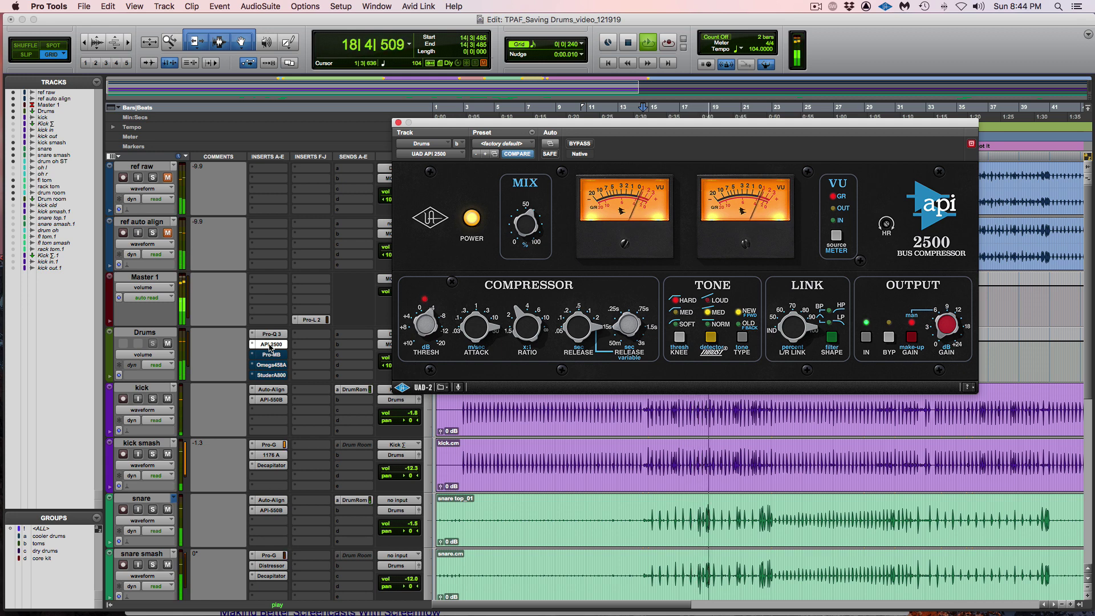
key("space")
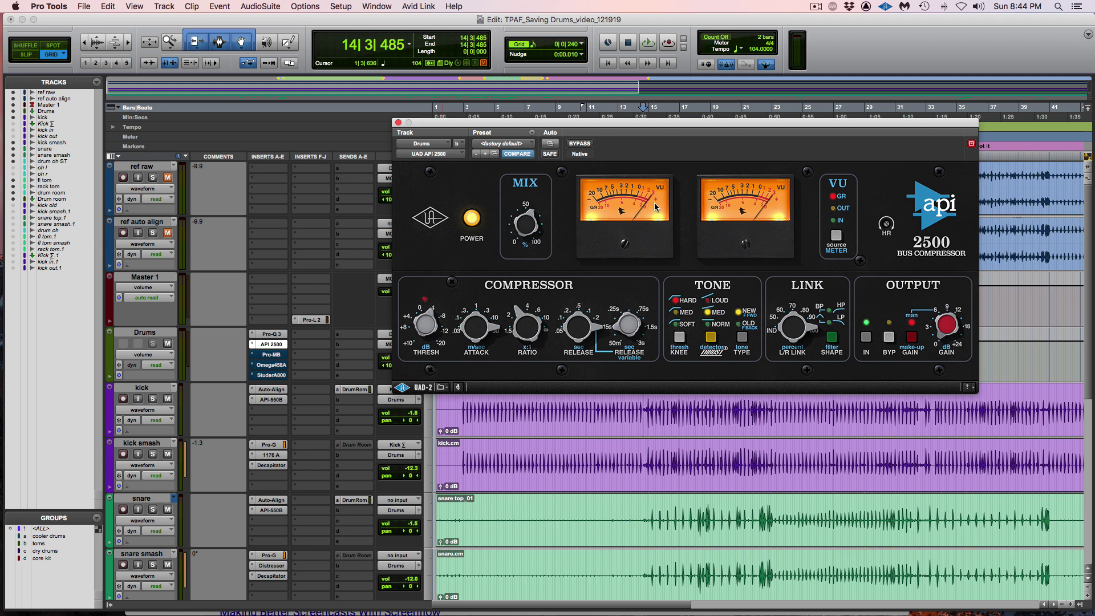
key("space")
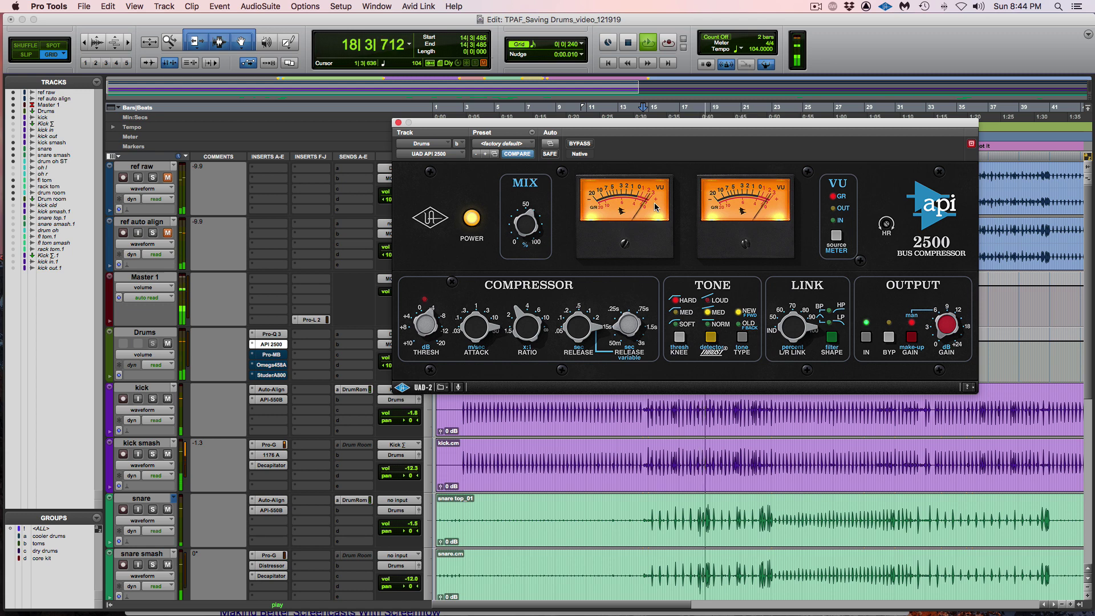
key("space")
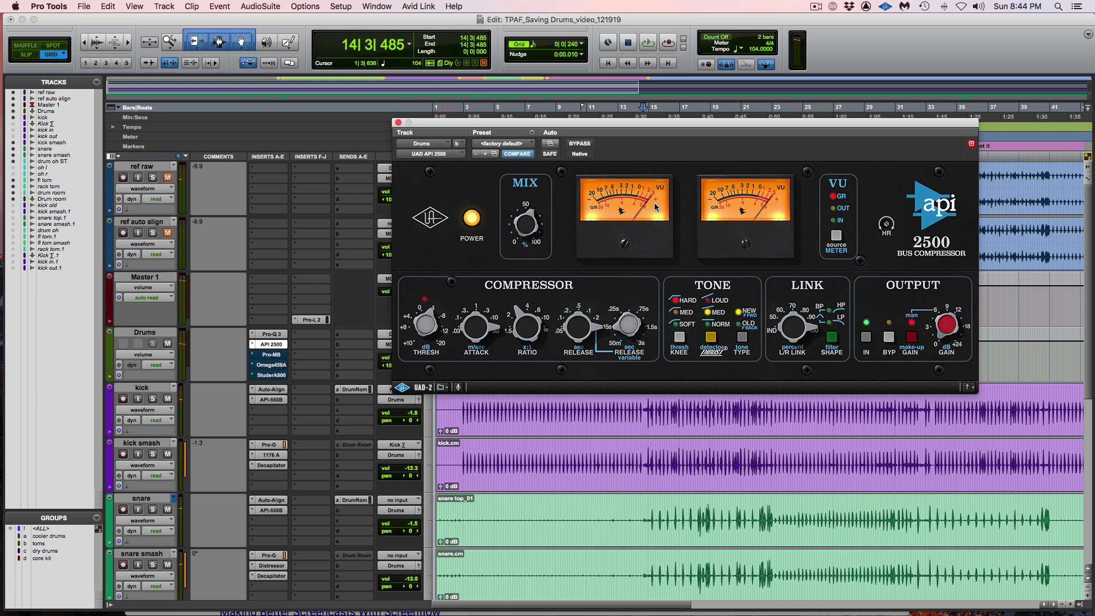
Activate the Pro-MB insert on the Drums track and move its window clear of the inserts and I/O settings.
left_click(271, 356)
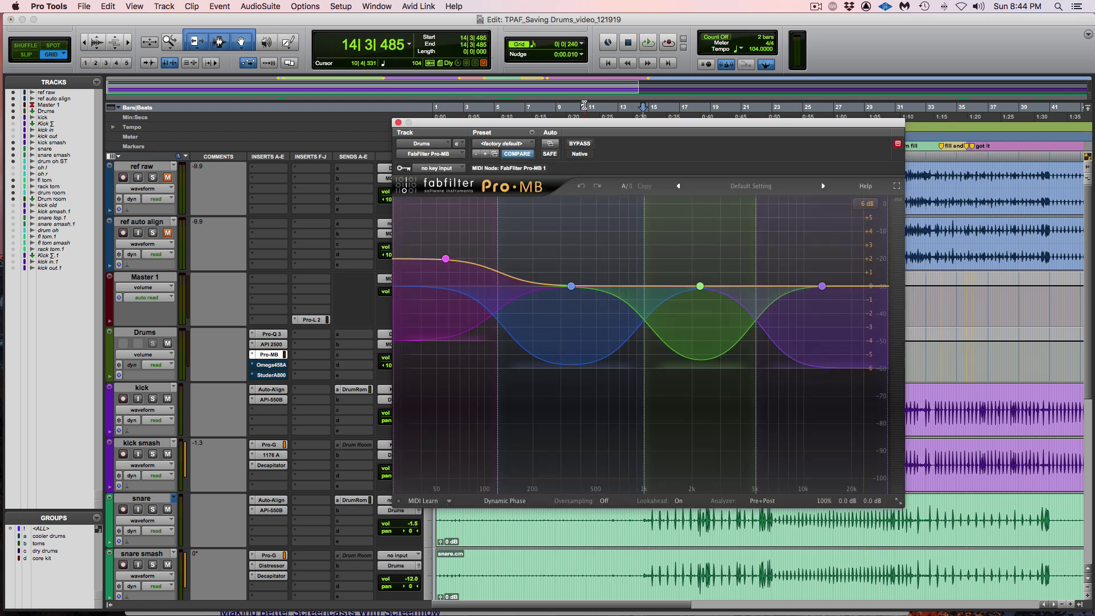
left_click_drag(588, 125, 632, 68)
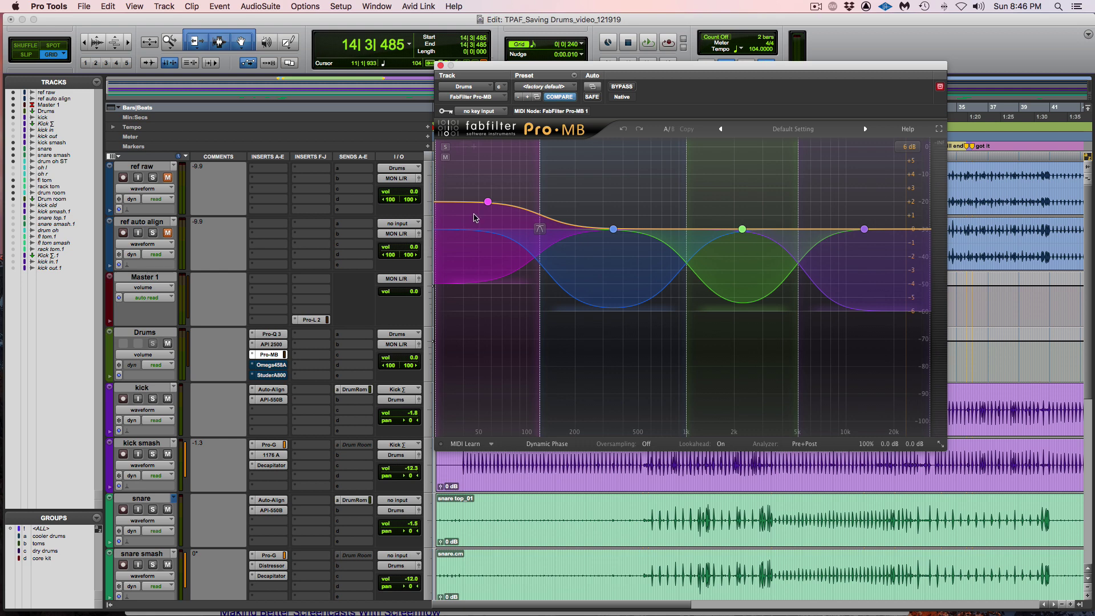
Examine the attack and release settings of the low, low-mid and high-mid compression bands in Pro-MB.
left_click(477, 217)
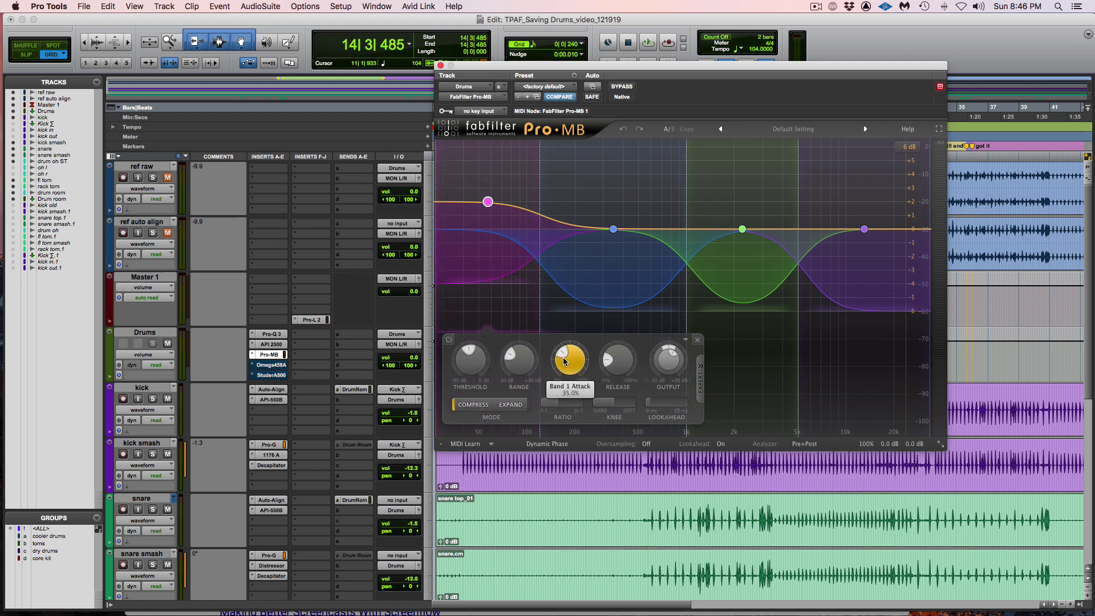
mouse_move(565, 361)
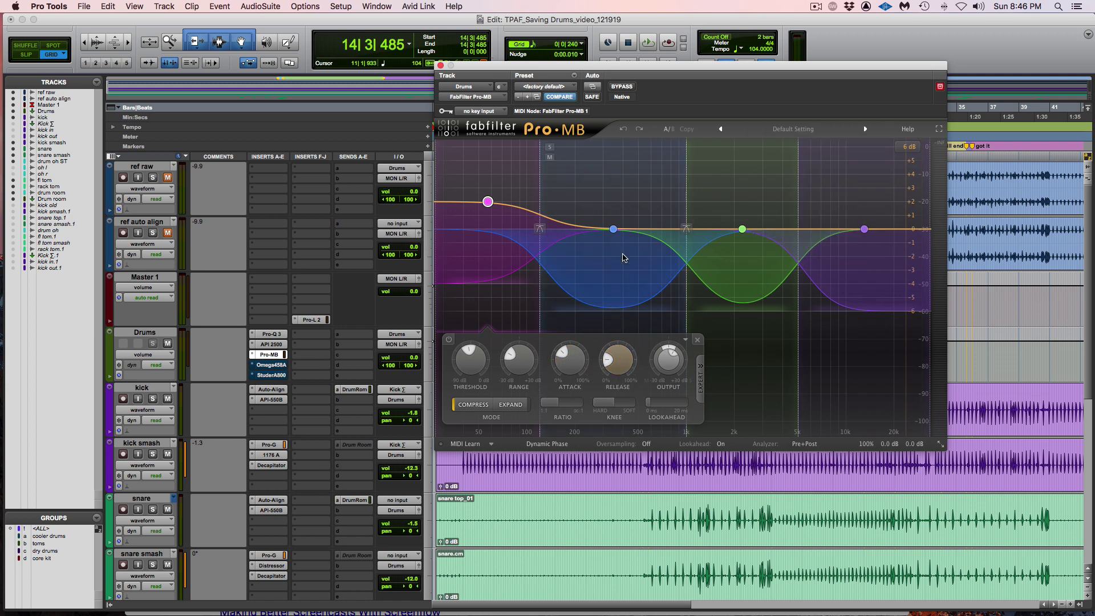
left_click(624, 254)
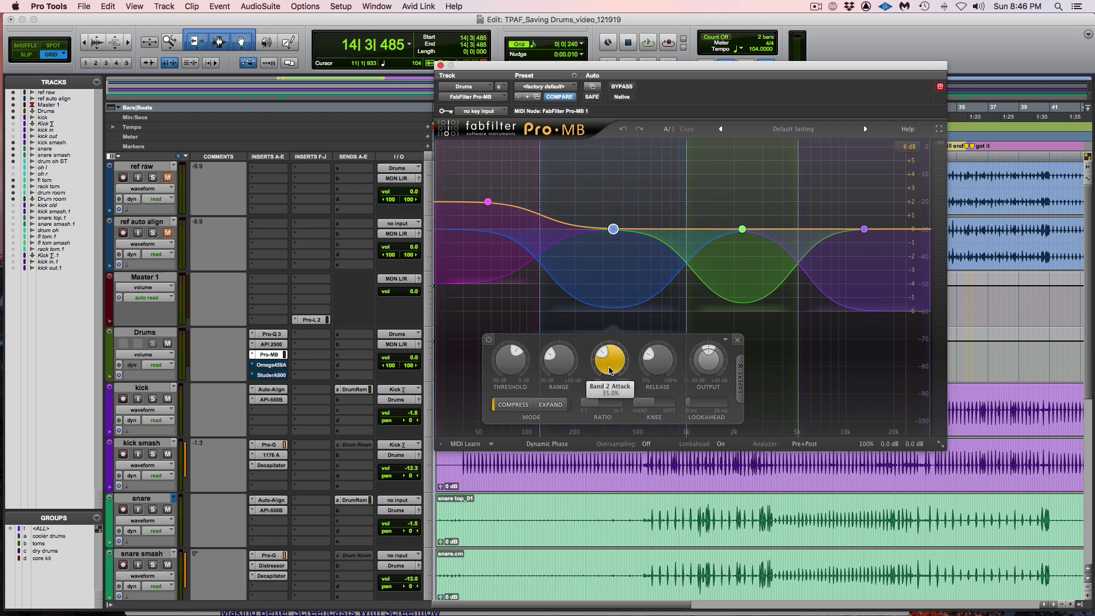
mouse_move(608, 368)
left_click(520, 272)
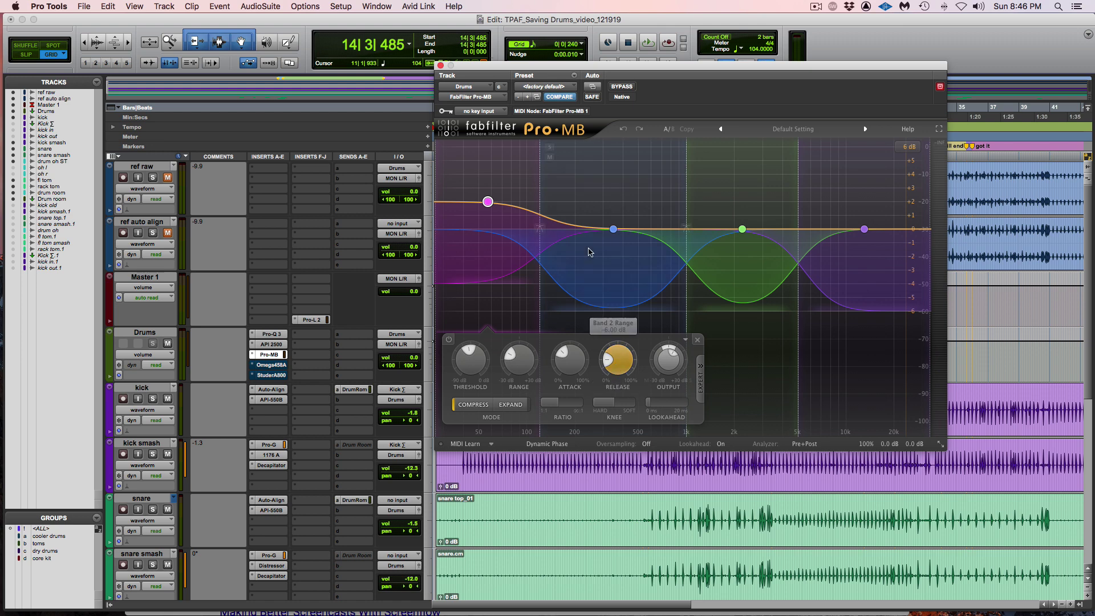
left_click(669, 329)
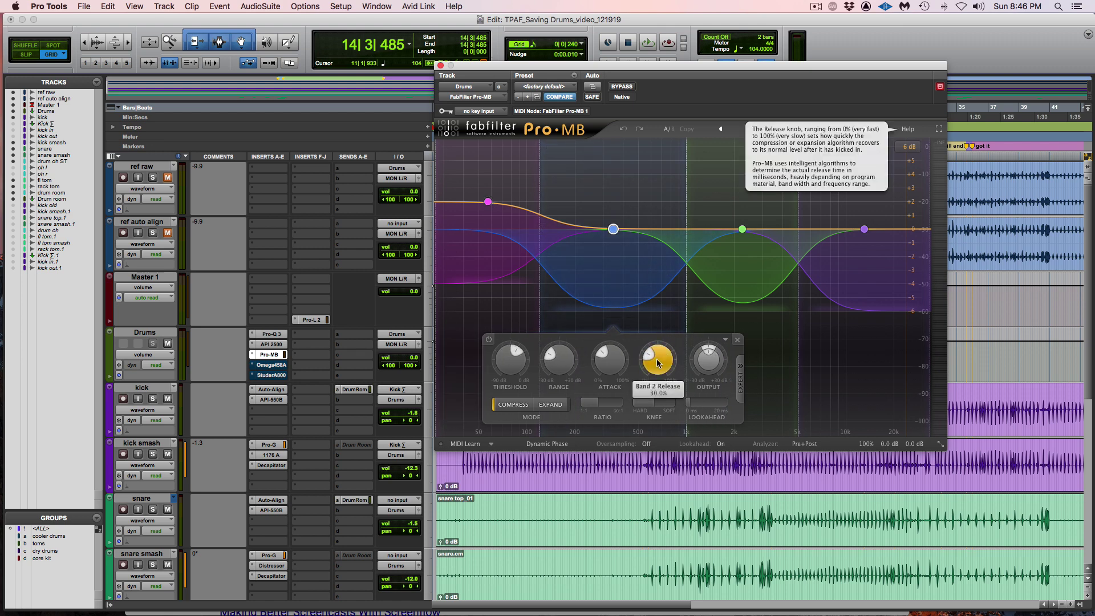
left_click(725, 277)
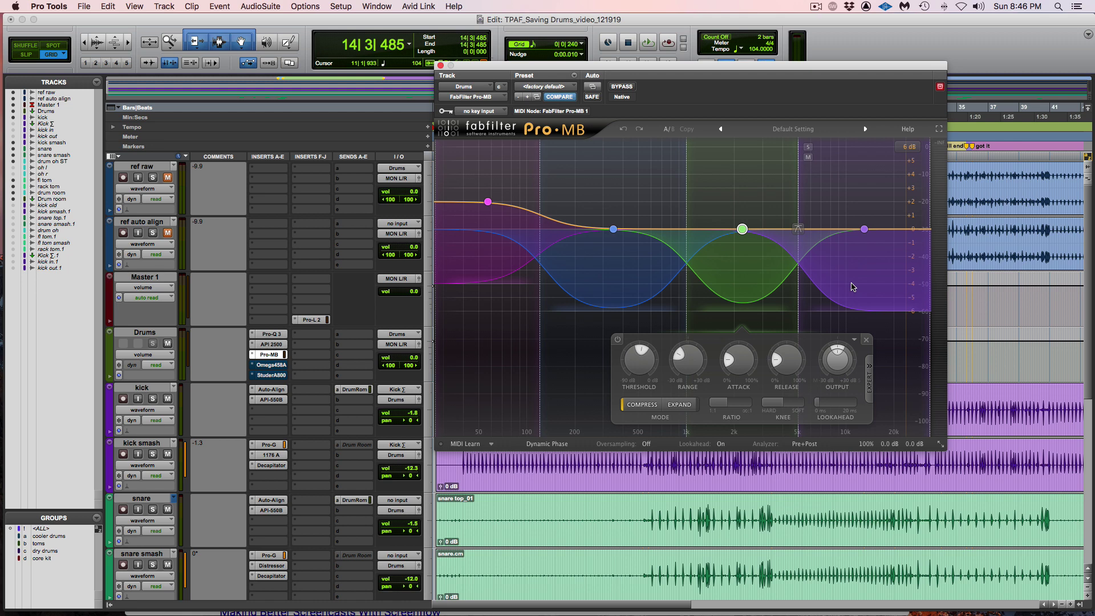
Play the drums through Pro-MB, and replay them starting with it bypassed, switching it back in during playback to compare.
key("space")
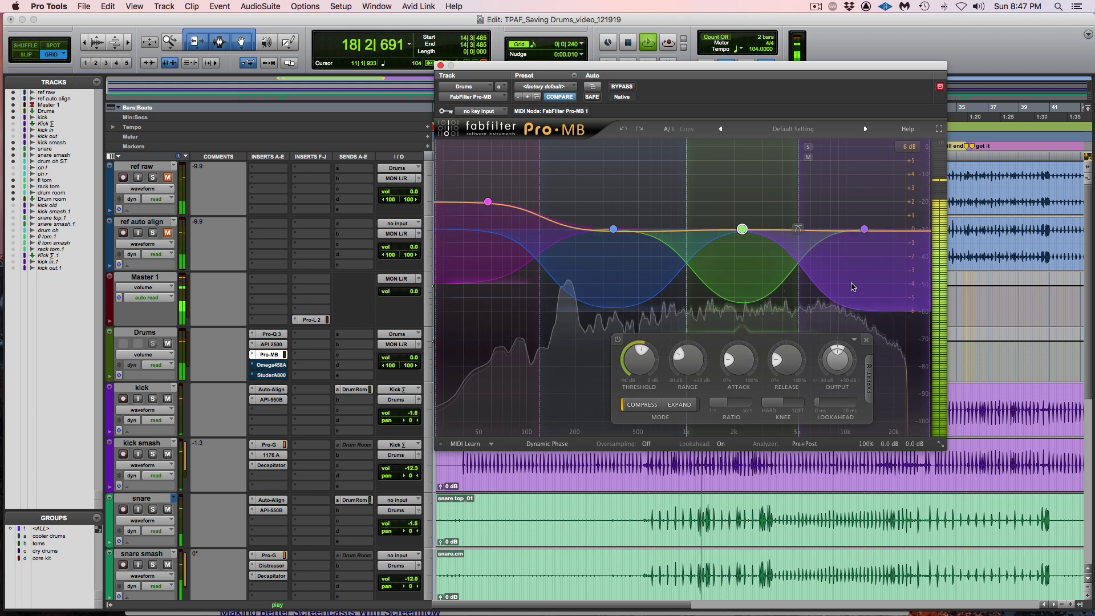
key("space")
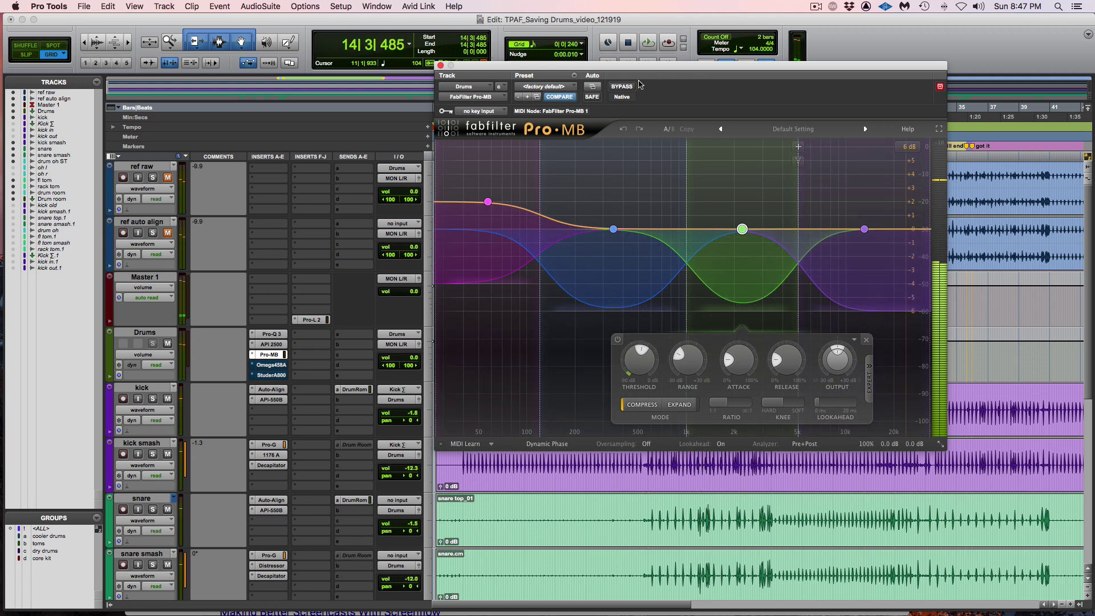
left_click(621, 90)
key("space")
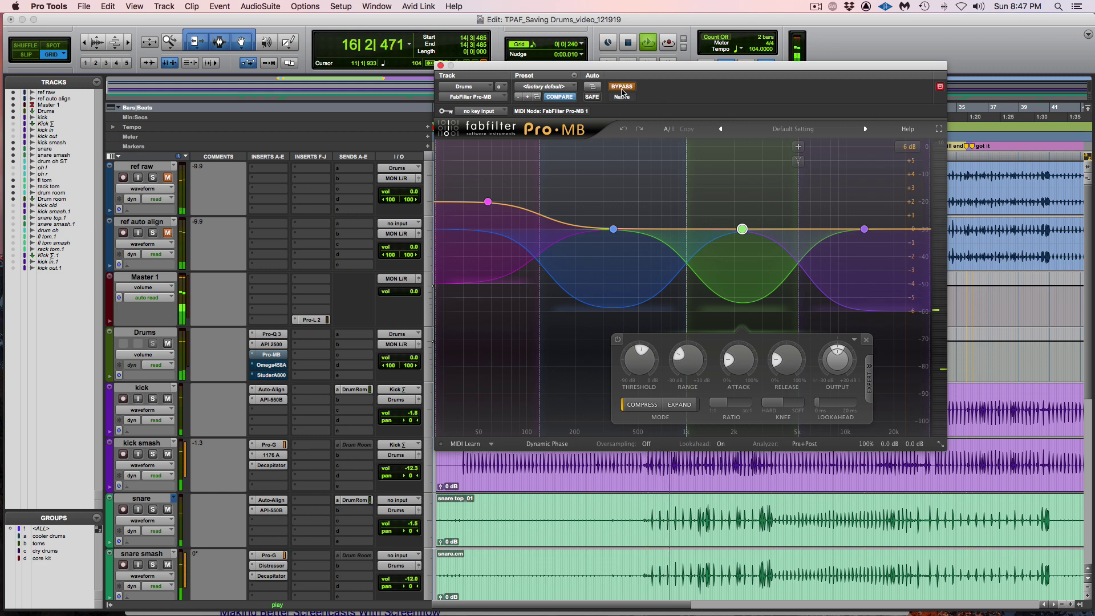
left_click(622, 88)
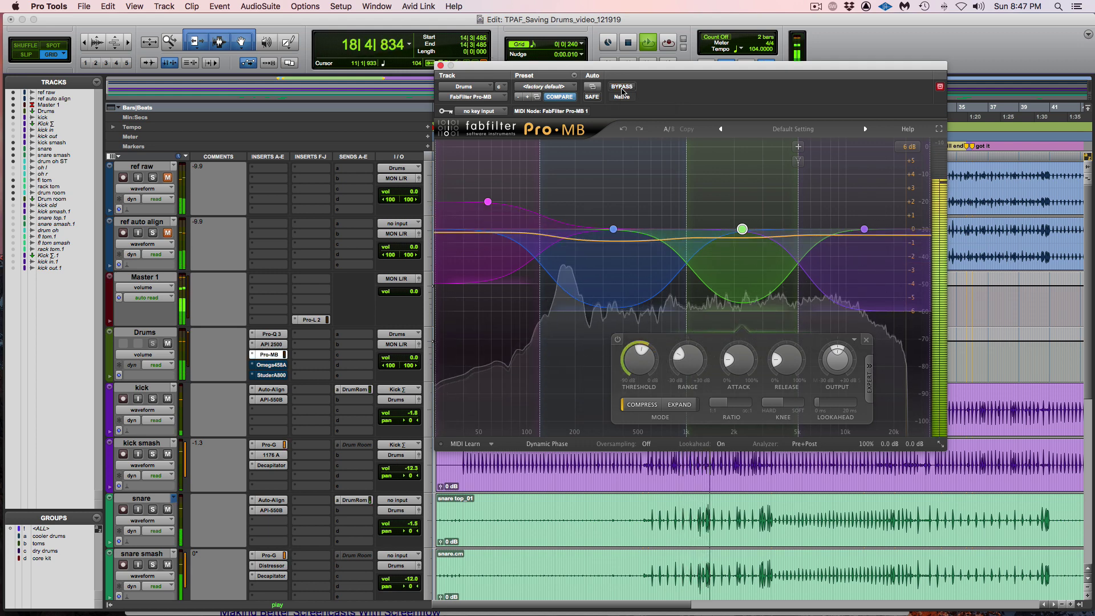
key("space")
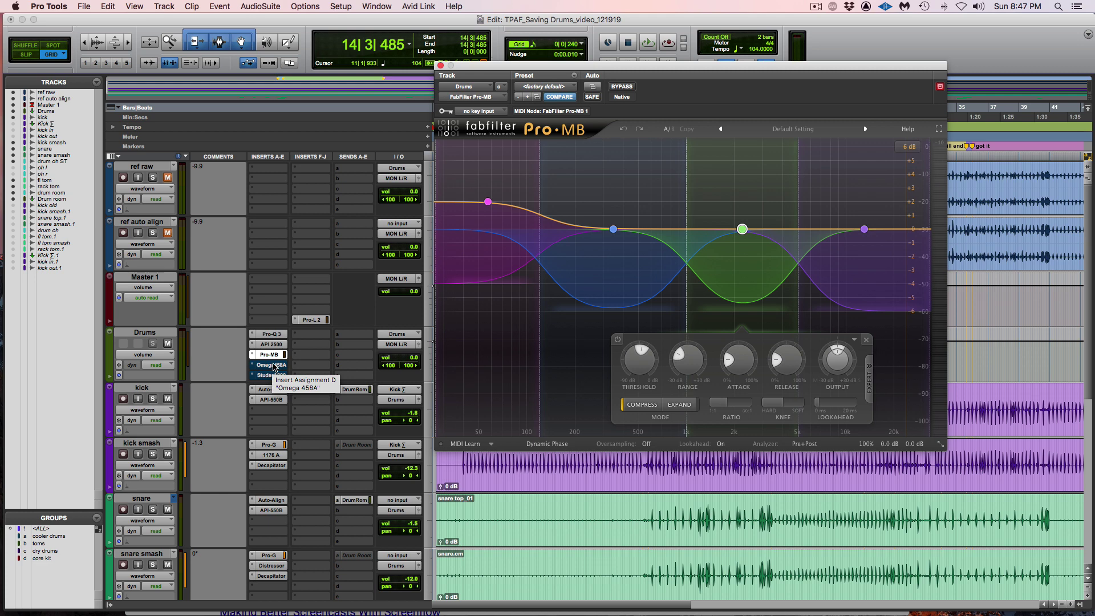
Open the Omega 458A and Studer A800 inserts on the Drums track and arrange their windows side by side.
left_click(272, 365)
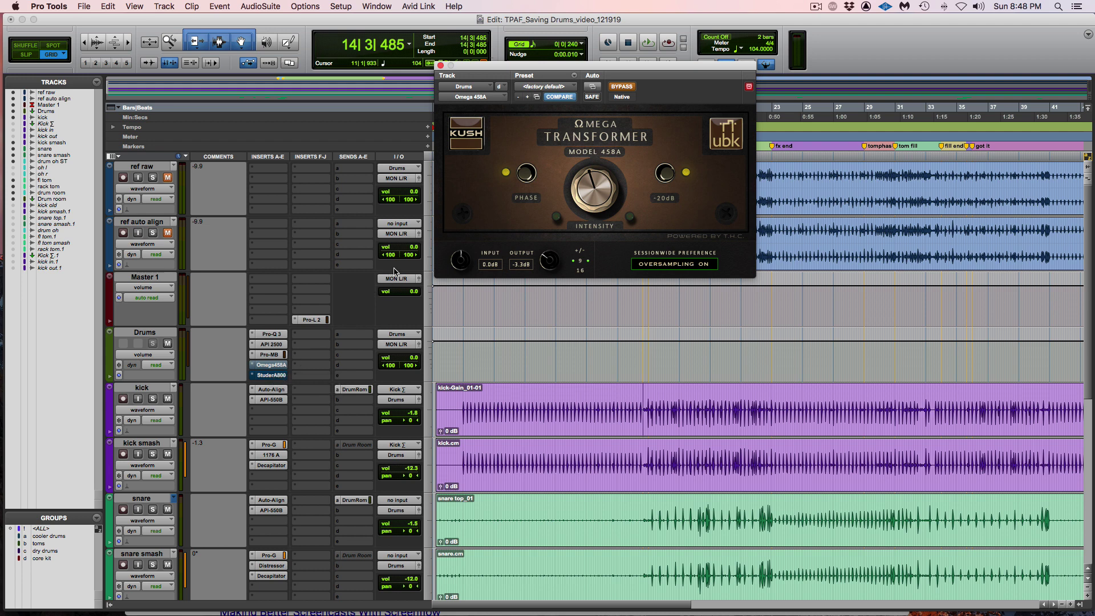
left_click(274, 379)
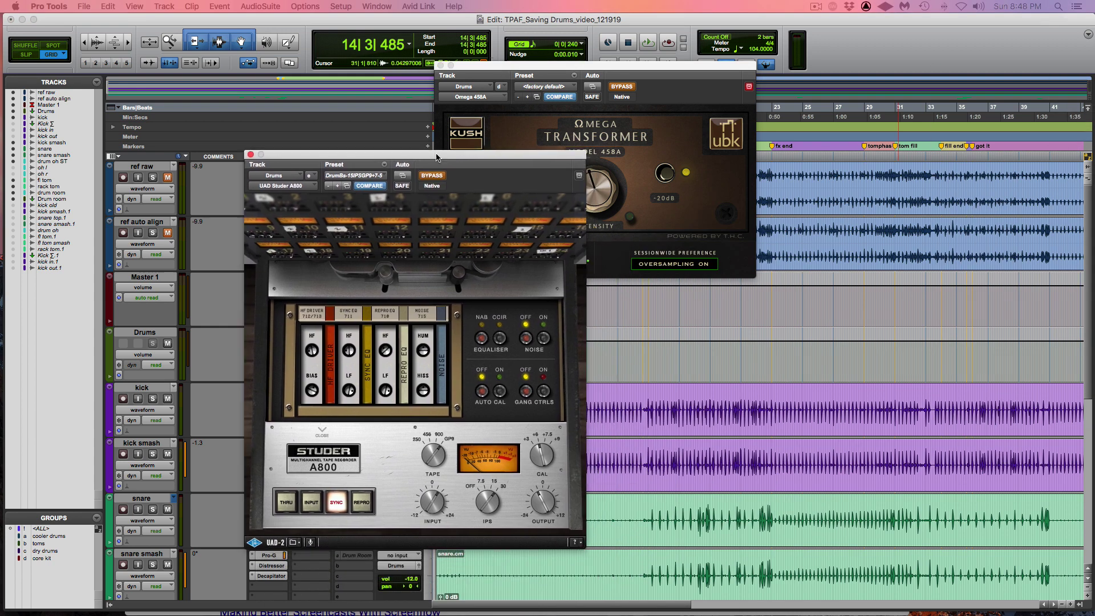
left_click_drag(444, 157, 372, 139)
left_click_drag(623, 67, 715, 27)
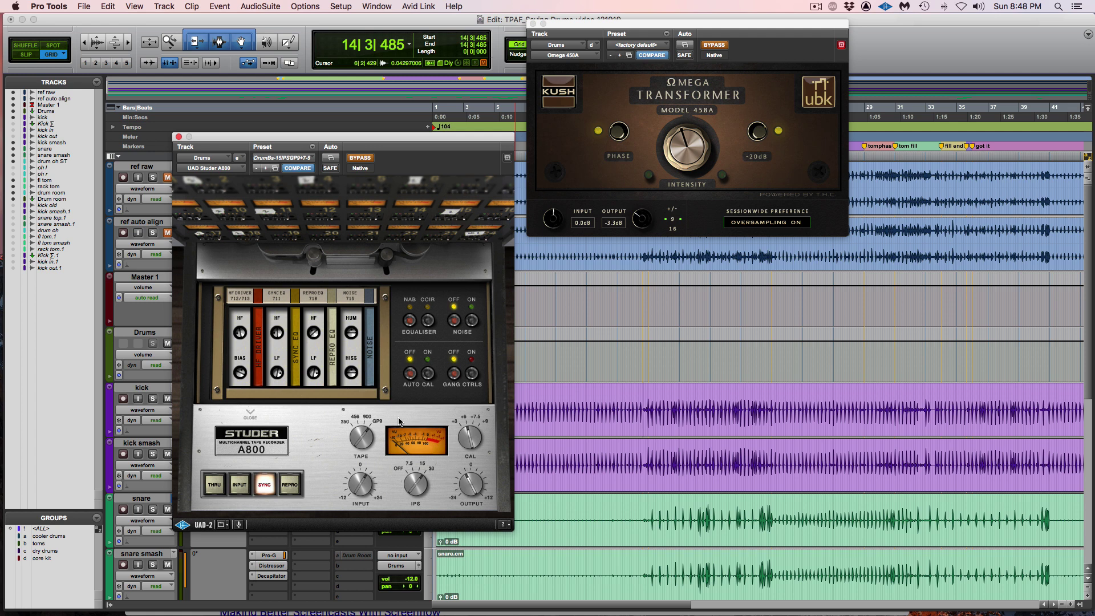
Take the Studer A800 and Omega 458A out of bypass, uncover the Drums inserts, and start playing the drums through both.
left_click(359, 160)
left_click_drag(429, 141, 683, 94)
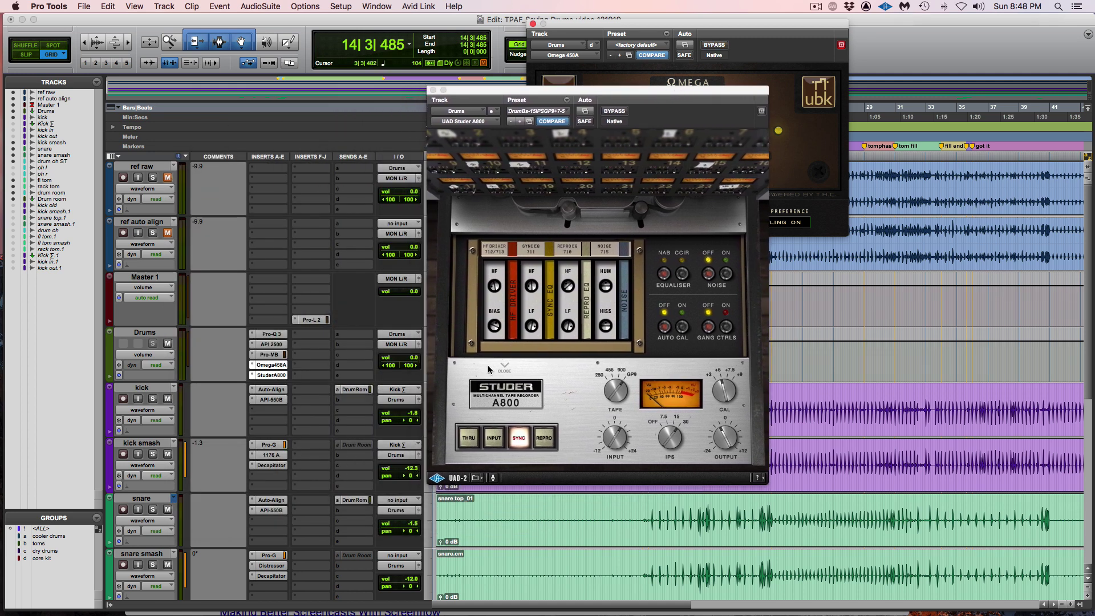
key("space")
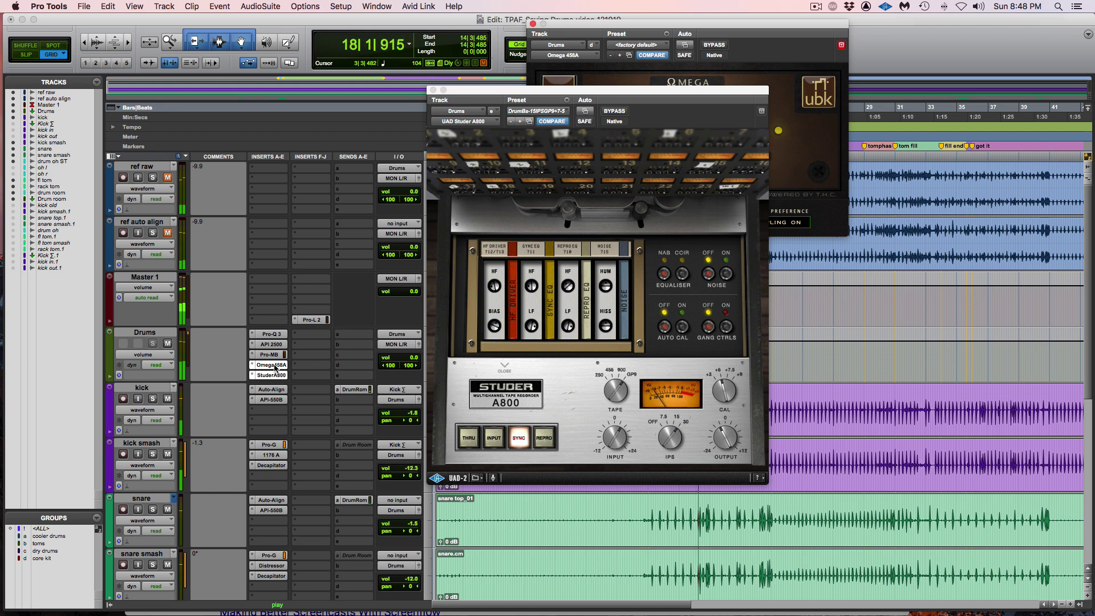
Replay the drums starting with Omega 458A and Studer A800 bypassed, switching both back in during playback, and close their windows.
key("space")
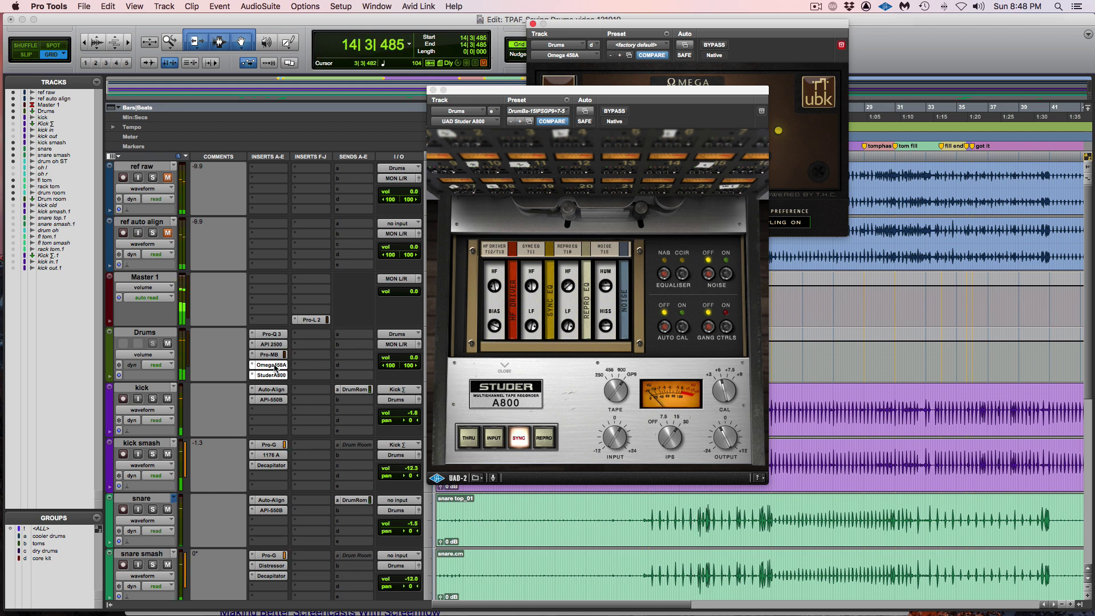
left_click(275, 368, "super")
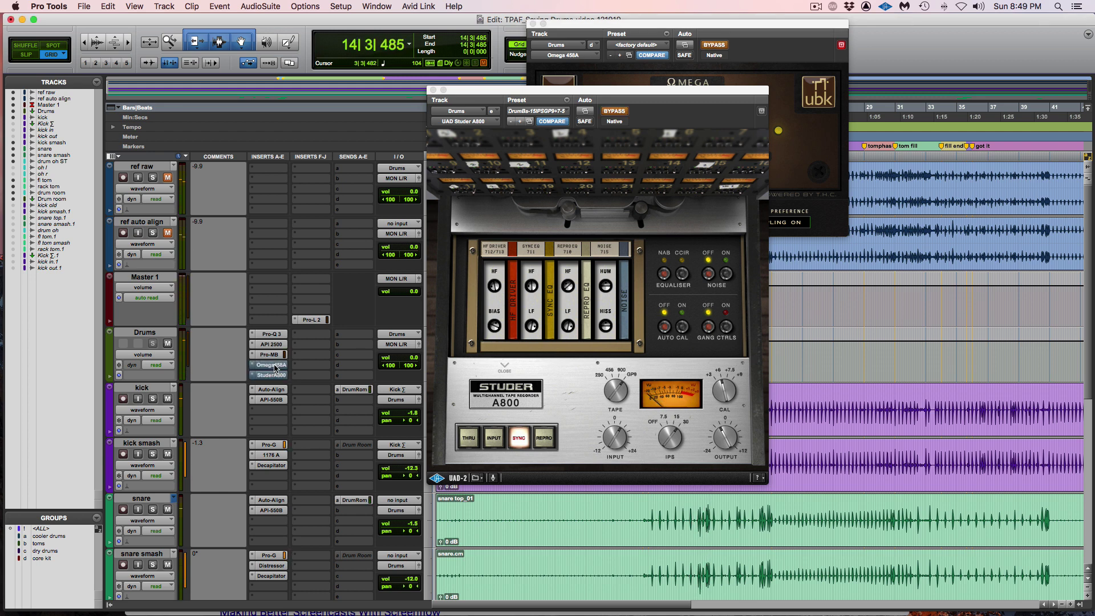
key("space")
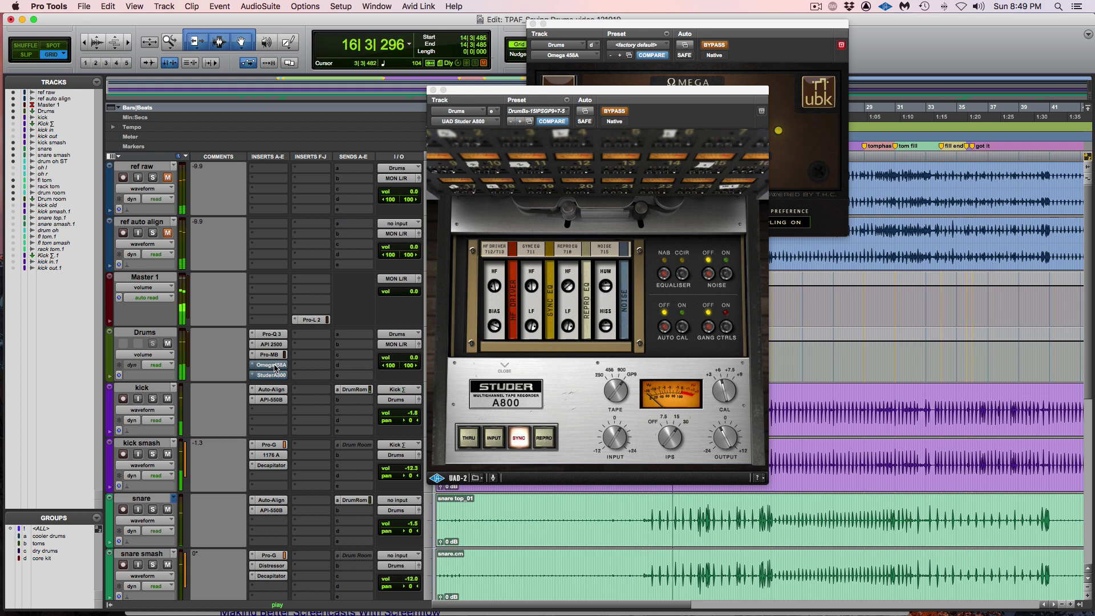
left_click(275, 368, "super")
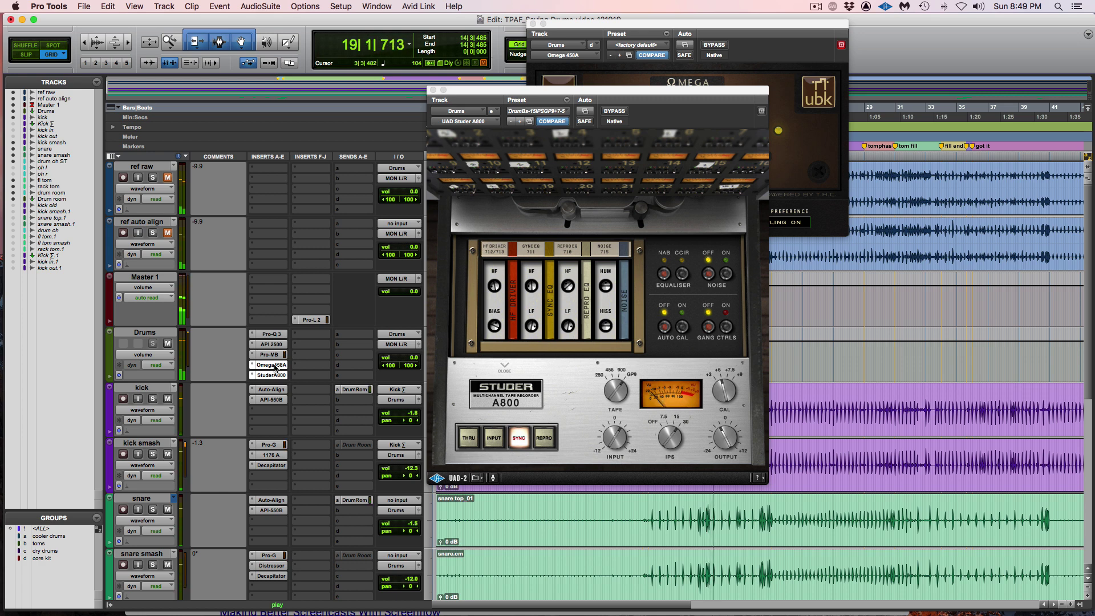
key("space")
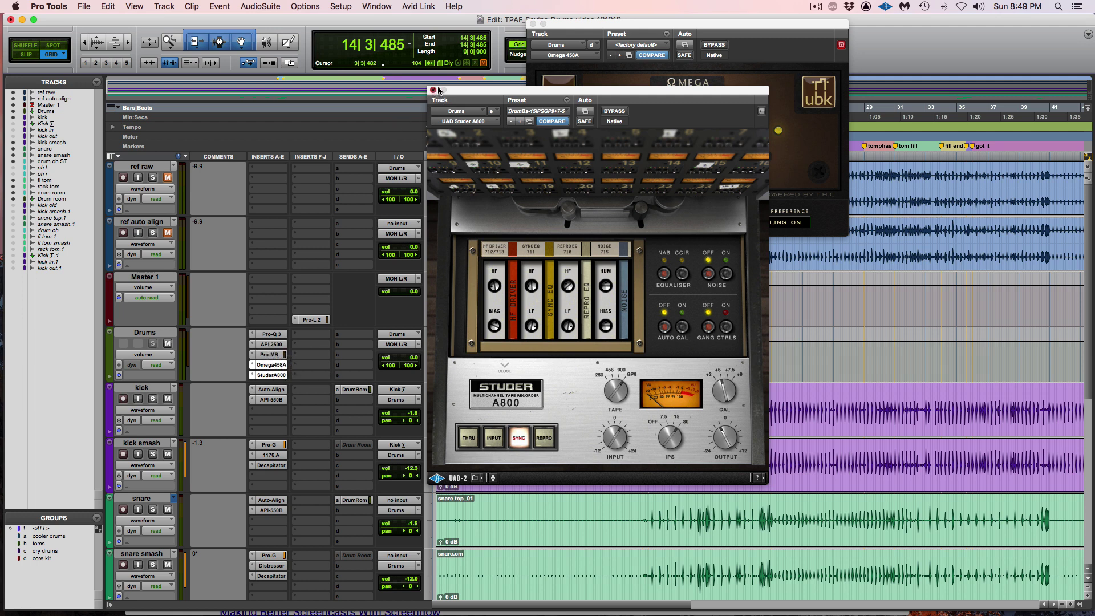
left_click(434, 90)
left_click(533, 24)
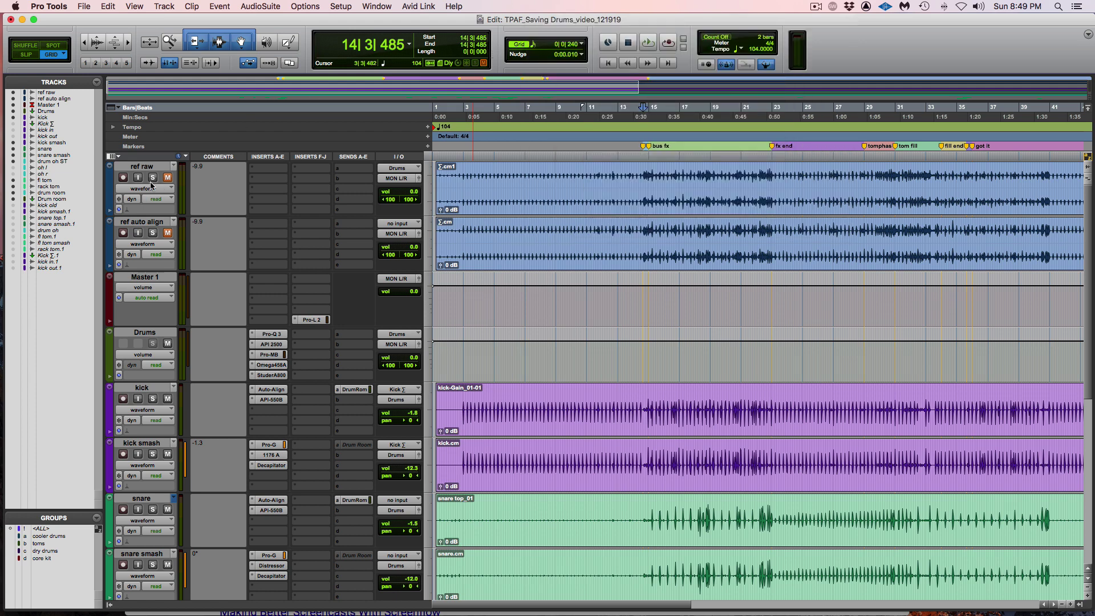
Solo and unmute the ref raw track and play it to hear the original drums.
left_click(151, 178)
left_click(168, 178)
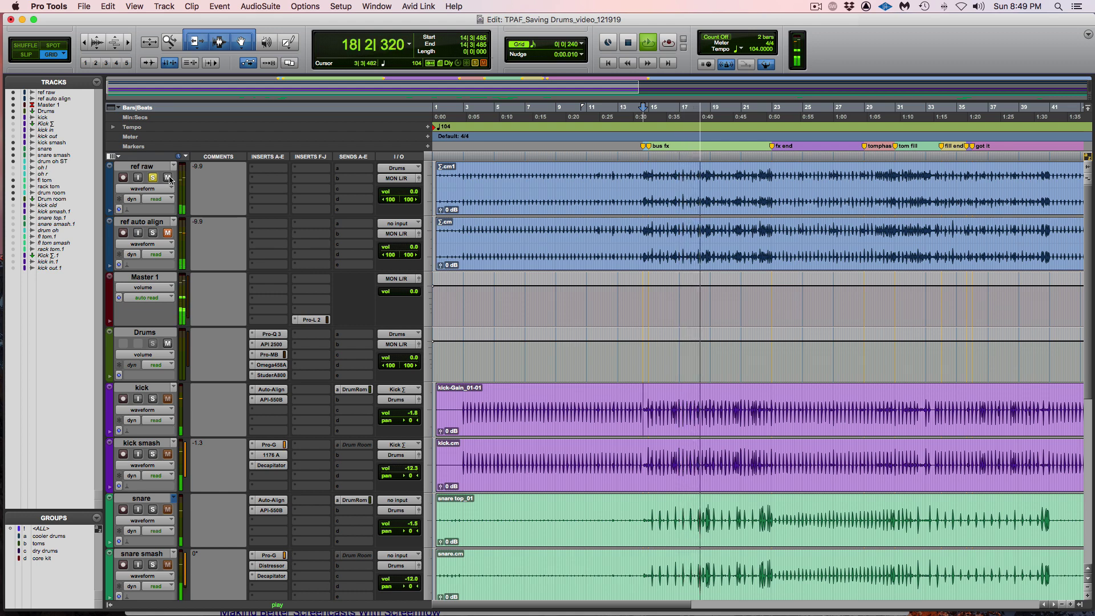
key("space")
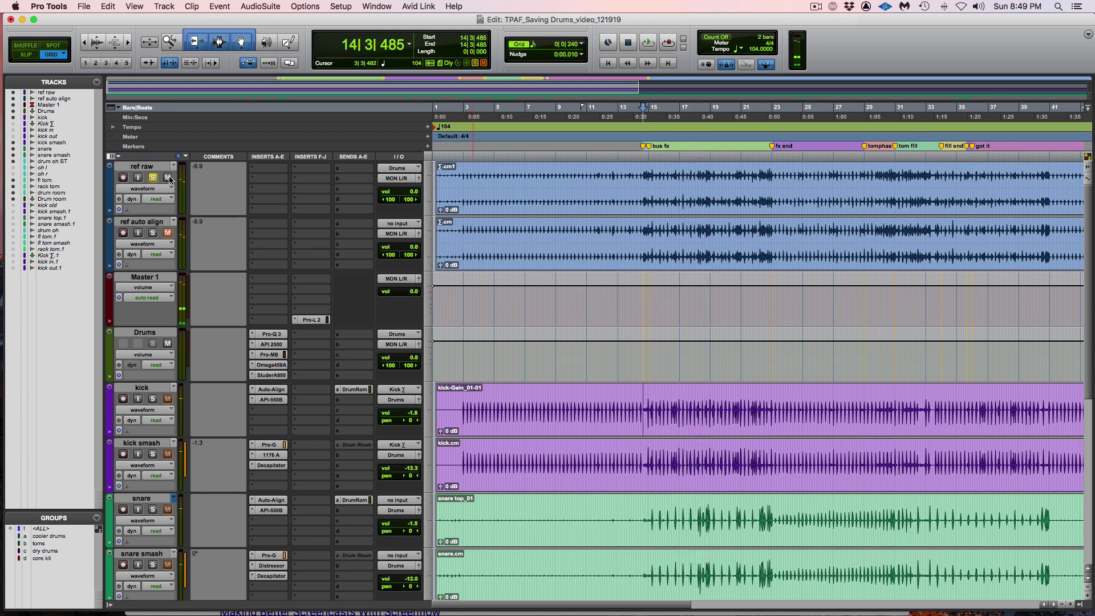
Take ref raw out of solo, mute it again, and play the fully processed drums for comparison.
left_click(154, 178)
key("space")
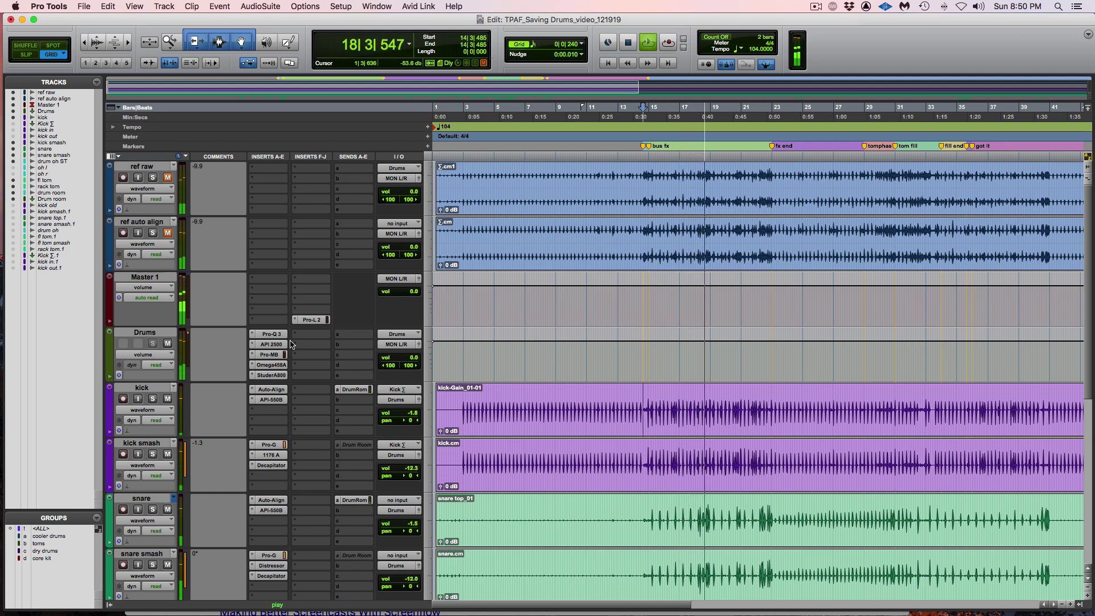
key("space")
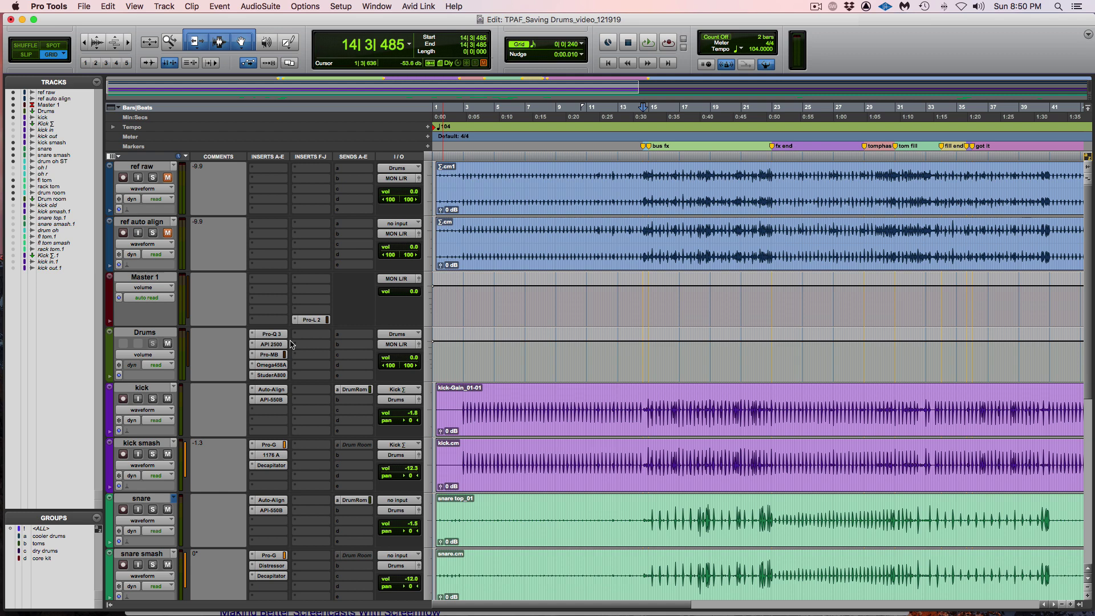